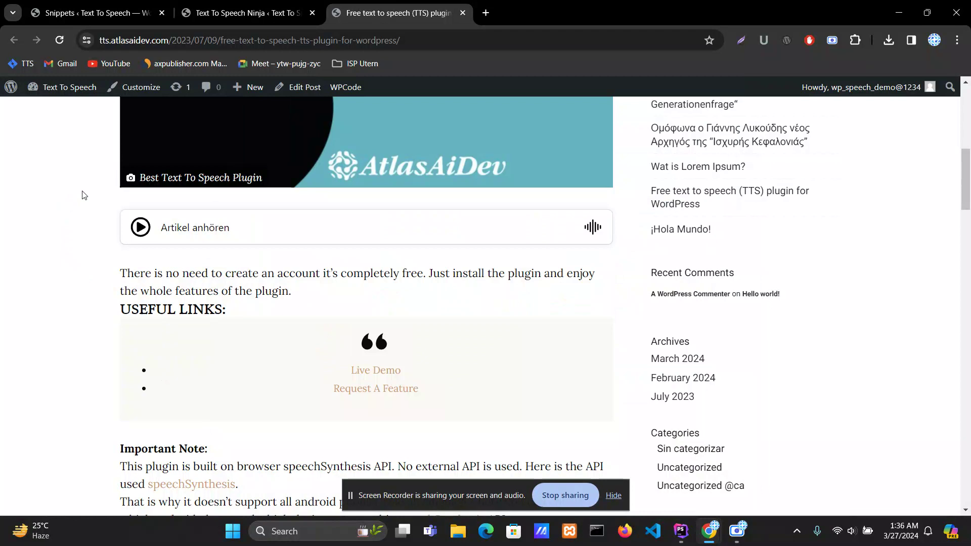
Step: Look over the Text To Speech settings page and dismiss the screen-sharing notification
left_click(235, 11)
scroll(251, 275, "up", 6)
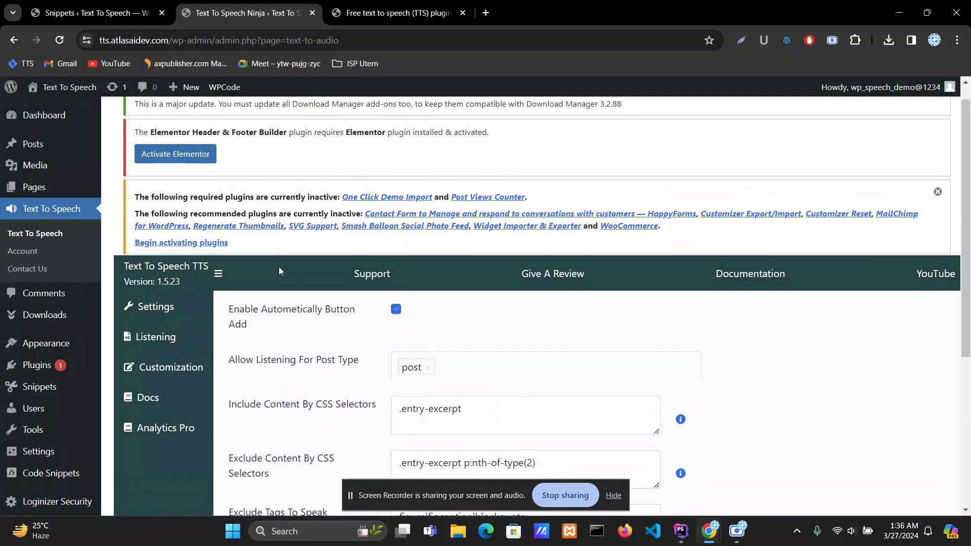
scroll(279, 270, "down", 3)
scroll(284, 273, "down", 3)
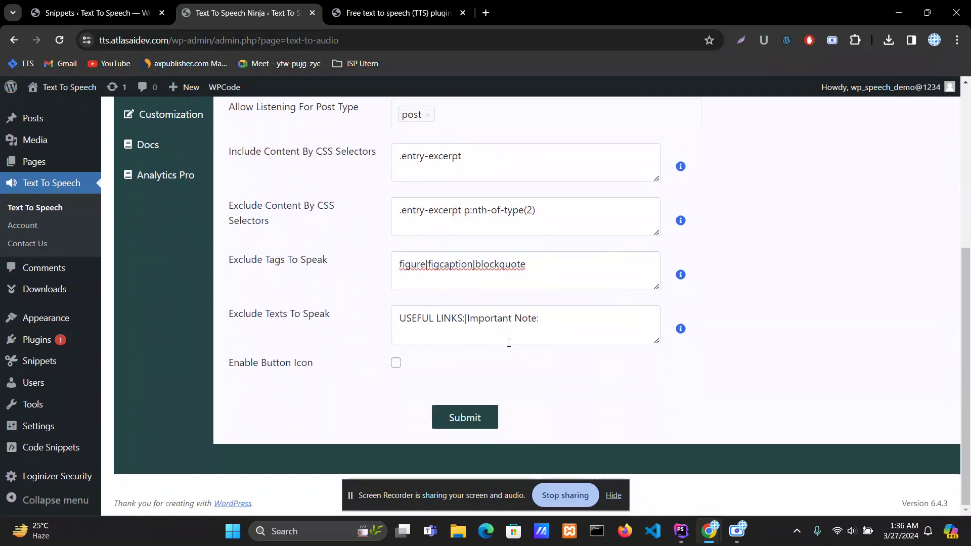
left_click(613, 495)
scroll(622, 430, "up", 2)
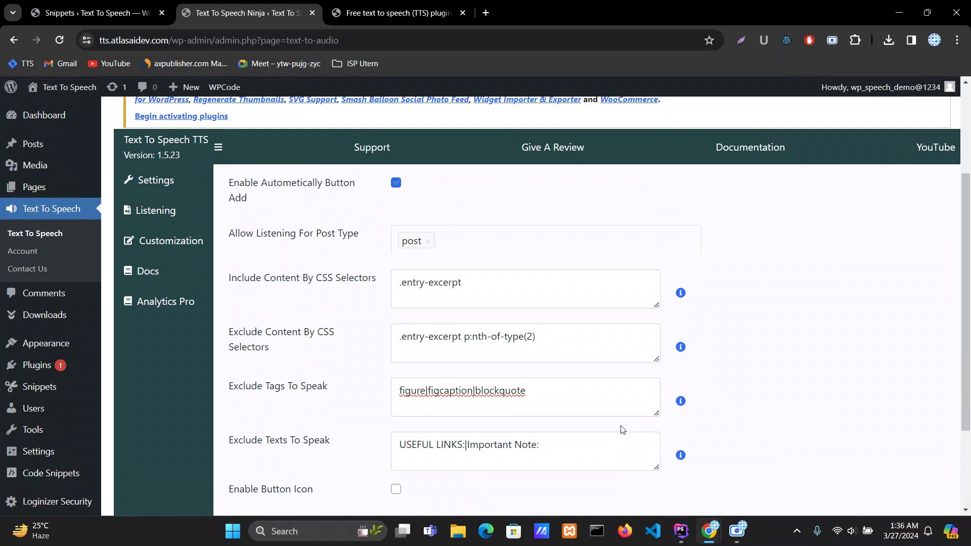
Step: Return to the published post and scroll through its content
left_click(445, 13)
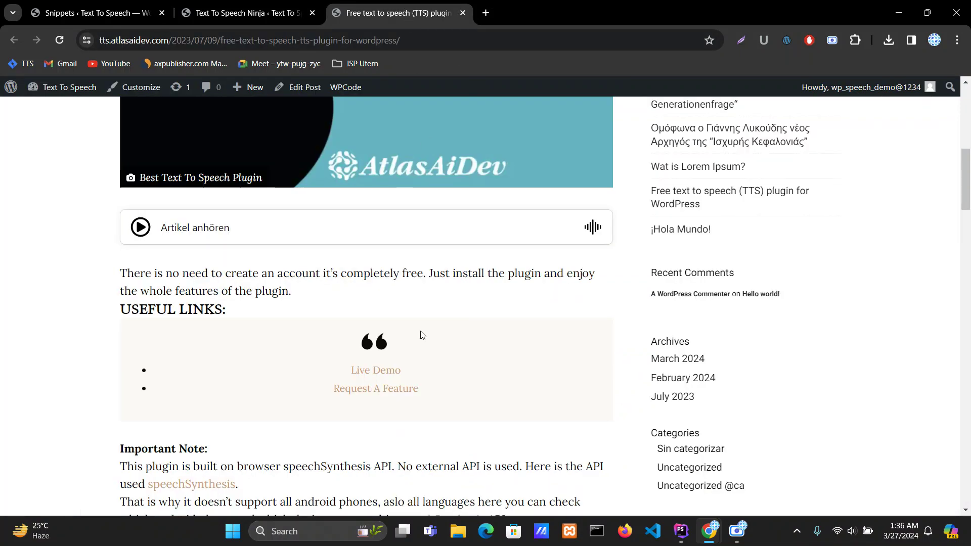
scroll(422, 335, "up", 4)
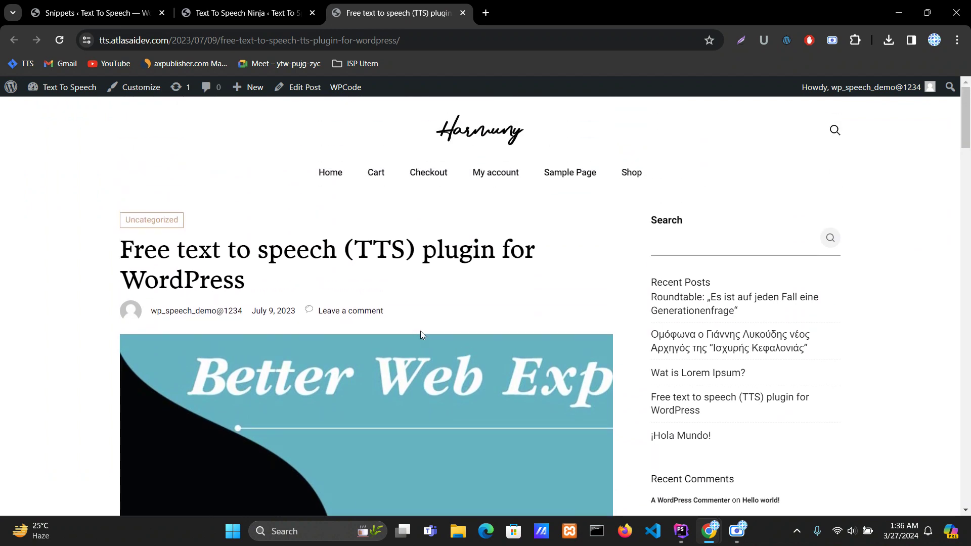
scroll(421, 333, "down", 4)
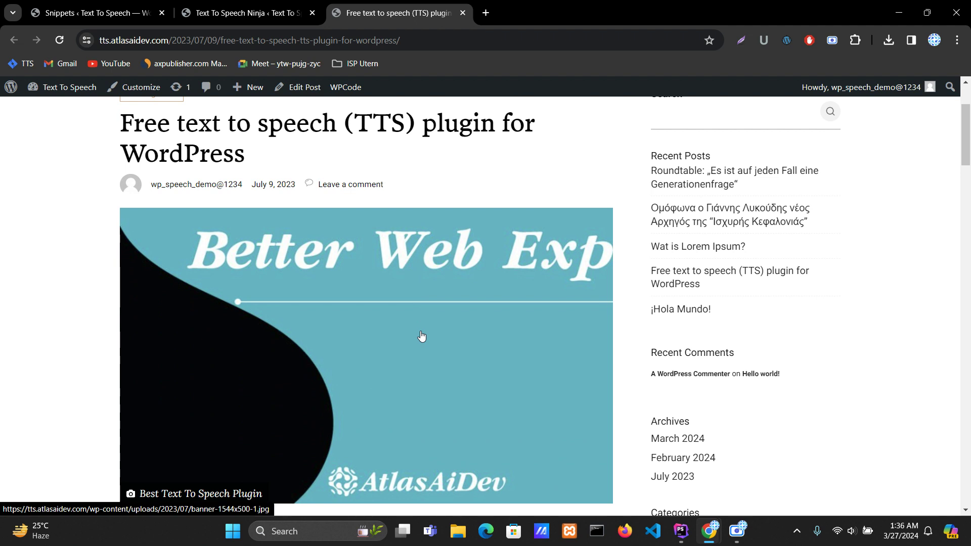
scroll(422, 335, "down", 1)
scroll(422, 335, "up", 1)
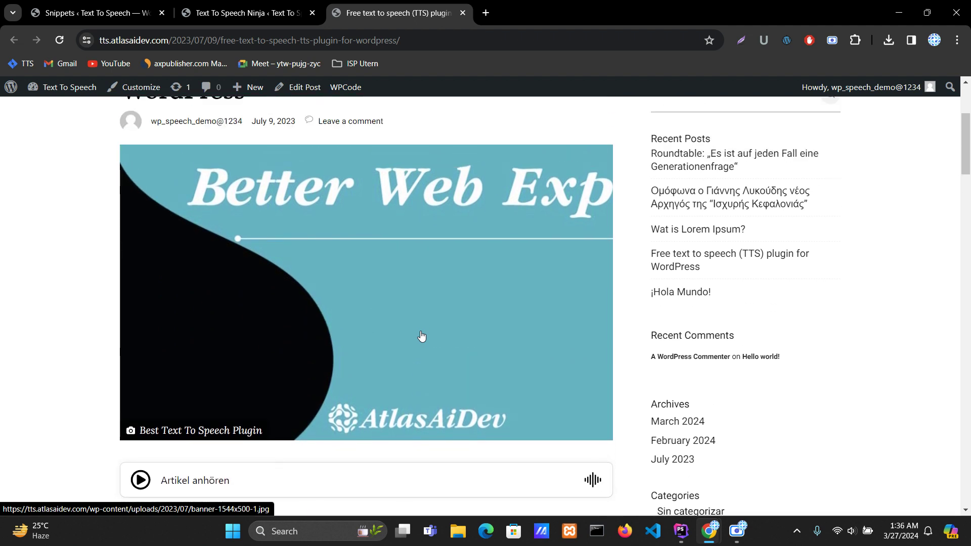
scroll(422, 336, "down", 5)
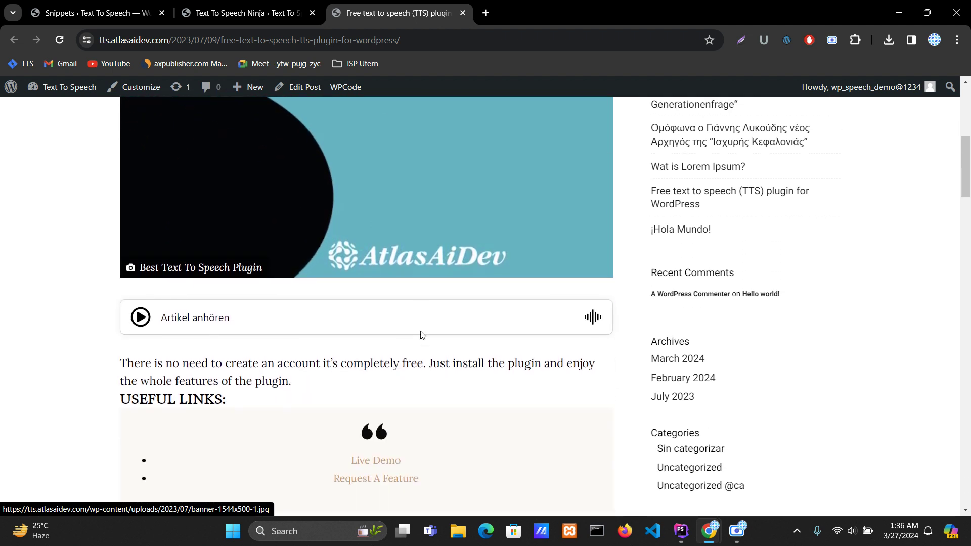
scroll(422, 336, "down", 1)
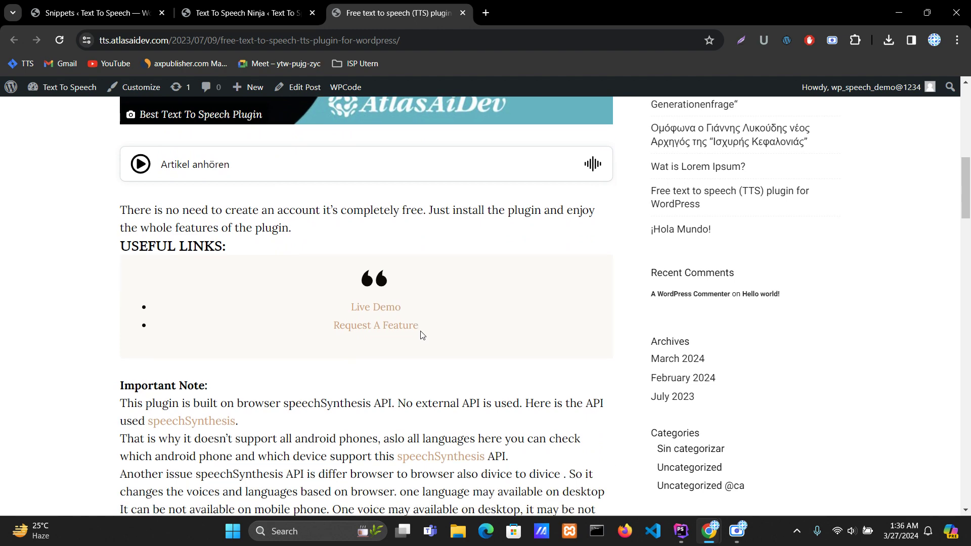
scroll(422, 335, "down", 5)
scroll(422, 334, "up", 7)
scroll(421, 336, "up", 5)
scroll(421, 335, "down", 1)
scroll(422, 336, "down", 2)
scroll(422, 336, "down", 1)
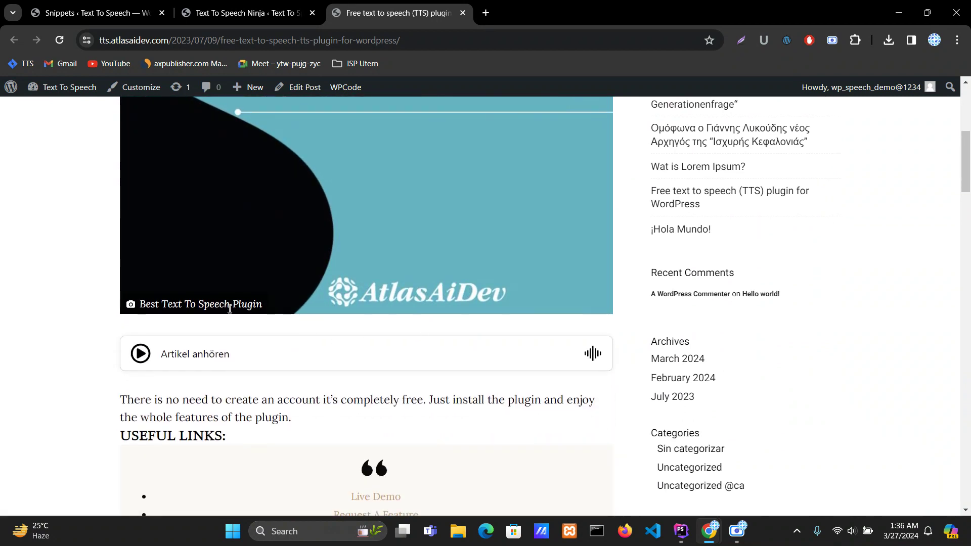
Step: Select the image caption, view the featured image enlarged, then close it
left_click_drag(140, 304, 263, 306)
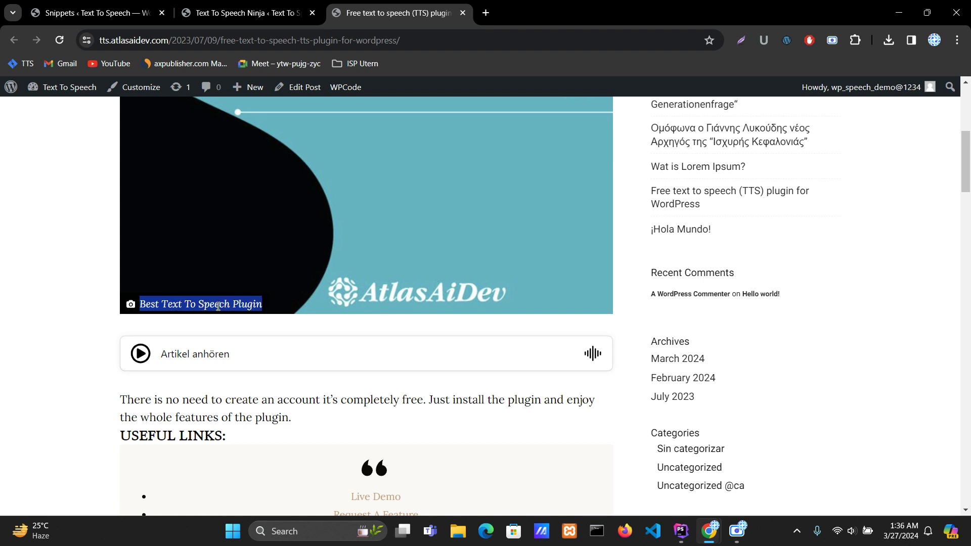
left_click(335, 298)
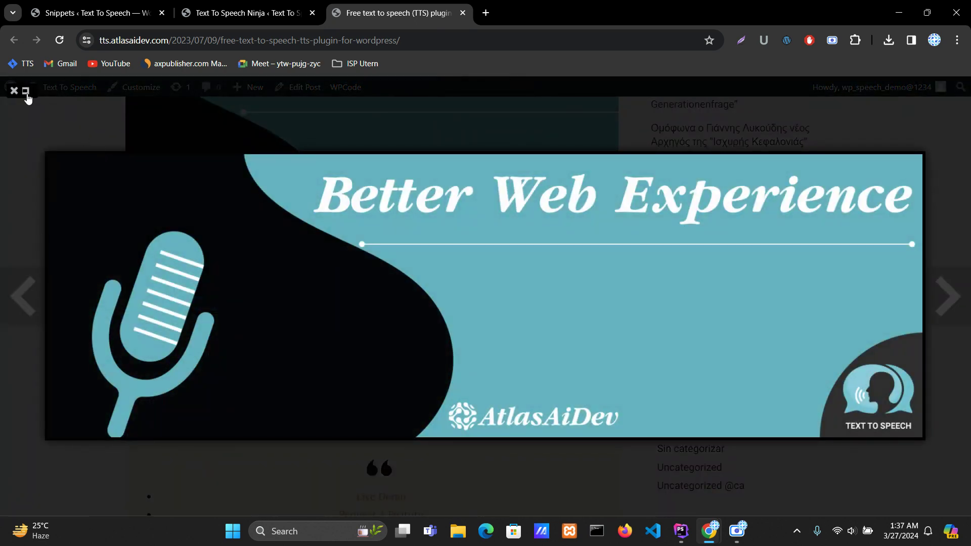
left_click(15, 91)
scroll(324, 323, "down", 3)
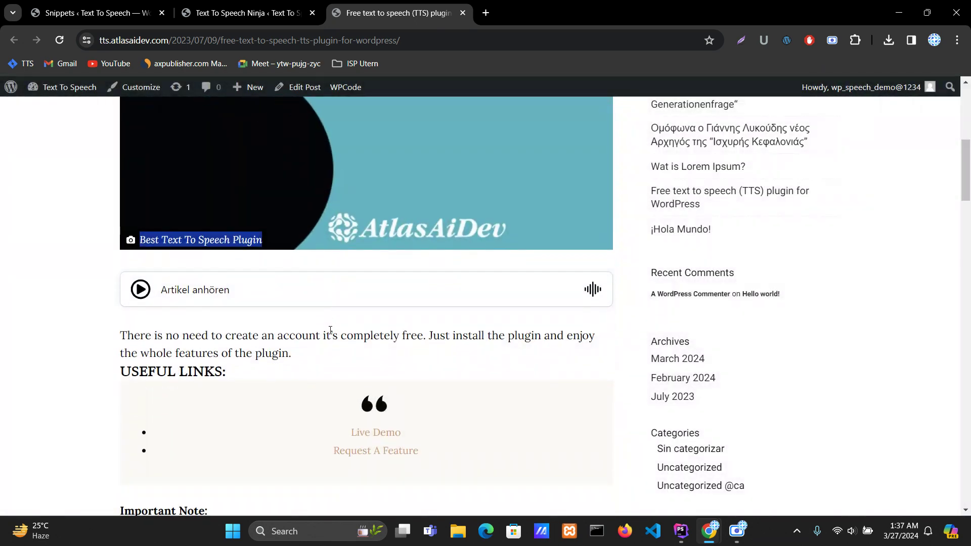
scroll(331, 334, "down", 1)
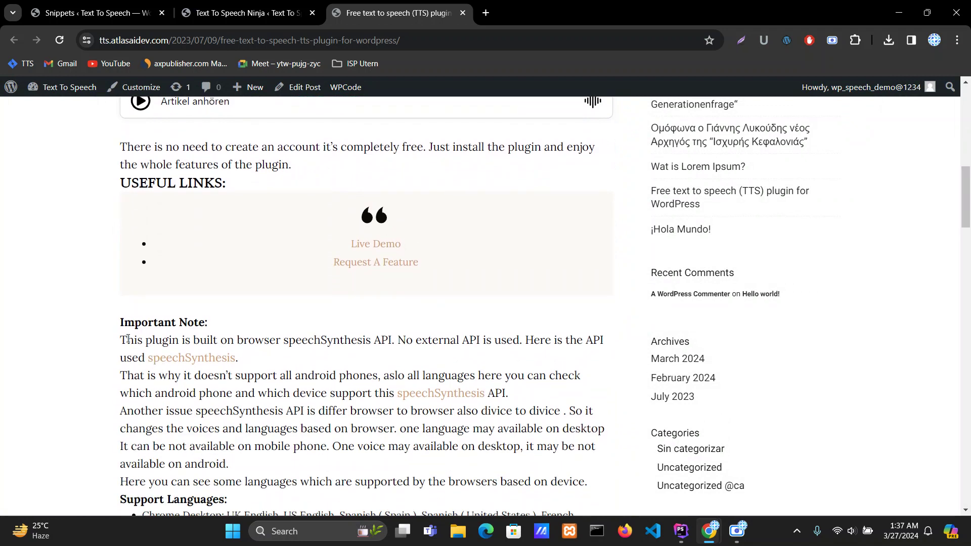
Step: Highlight the Important Note paragraphs and the Support Languages: heading to review them
mouse_move(123, 340)
left_mouse_down()
mouse_move(479, 372)
mouse_move(548, 398)
mouse_move(122, 343)
left_mouse_up()
left_click(538, 399)
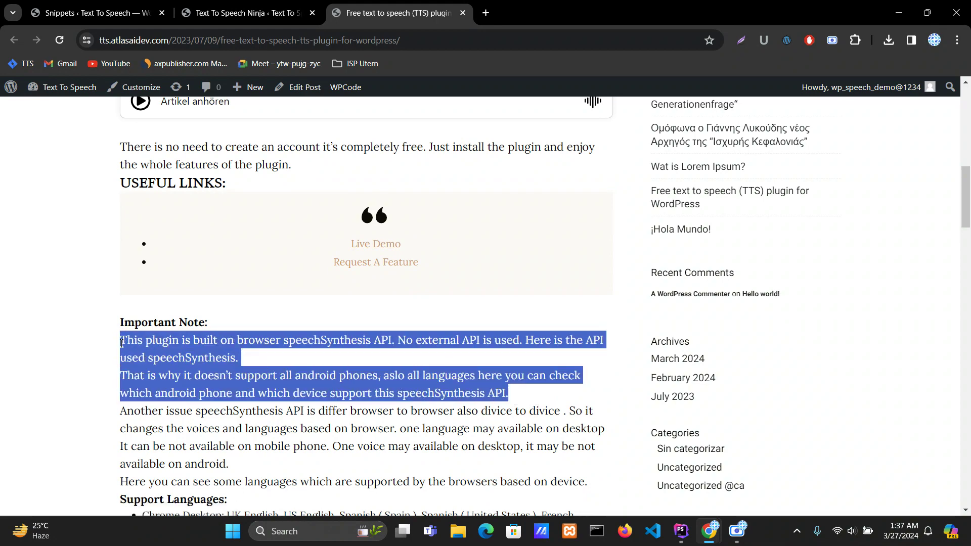
left_click(86, 347)
scroll(87, 349, "down", 3)
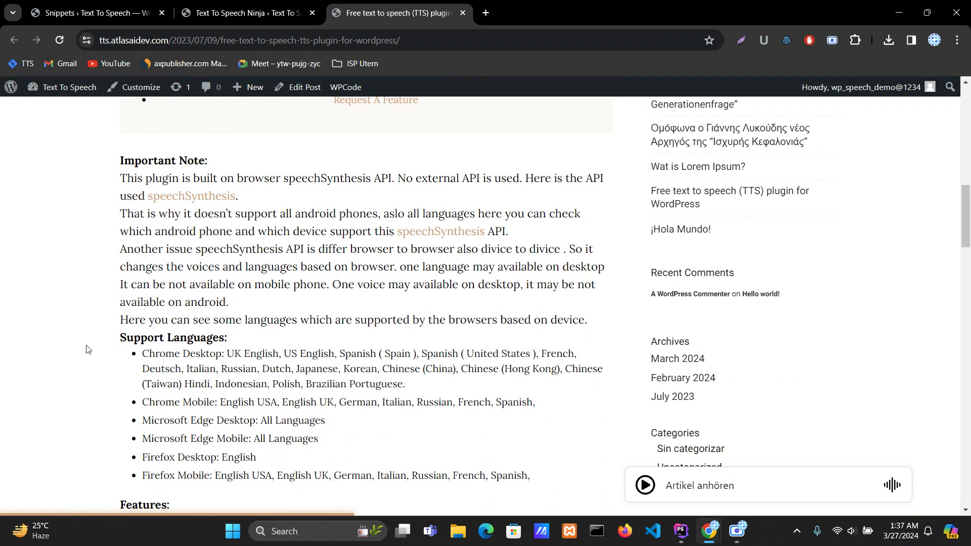
scroll(87, 349, "up", 1)
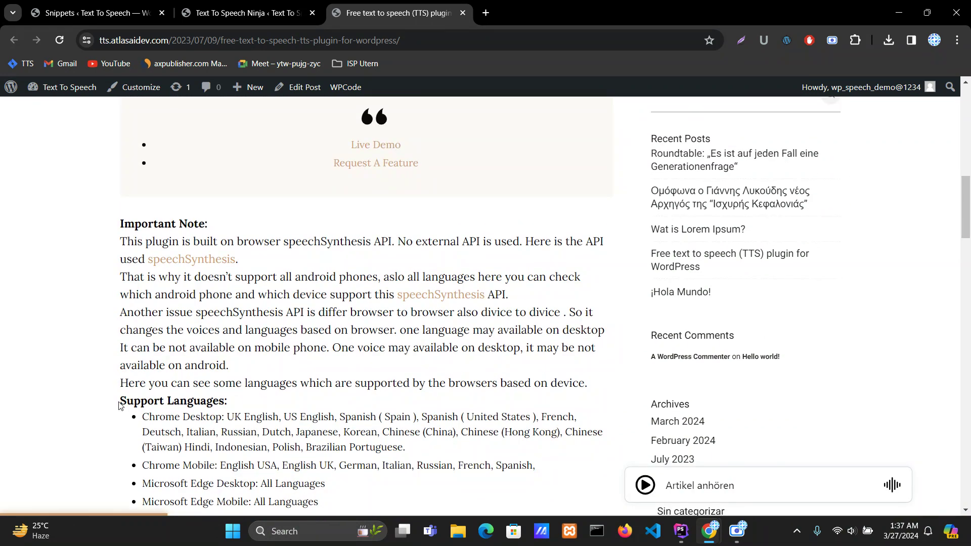
left_click_drag(122, 401, 238, 405)
left_click(237, 405)
Step: Highlight the Important Note: and USEFUL LINKS: headings, then right-click the Live Demo link
left_click_drag(121, 224, 238, 220)
scroll(243, 232, "up", 4)
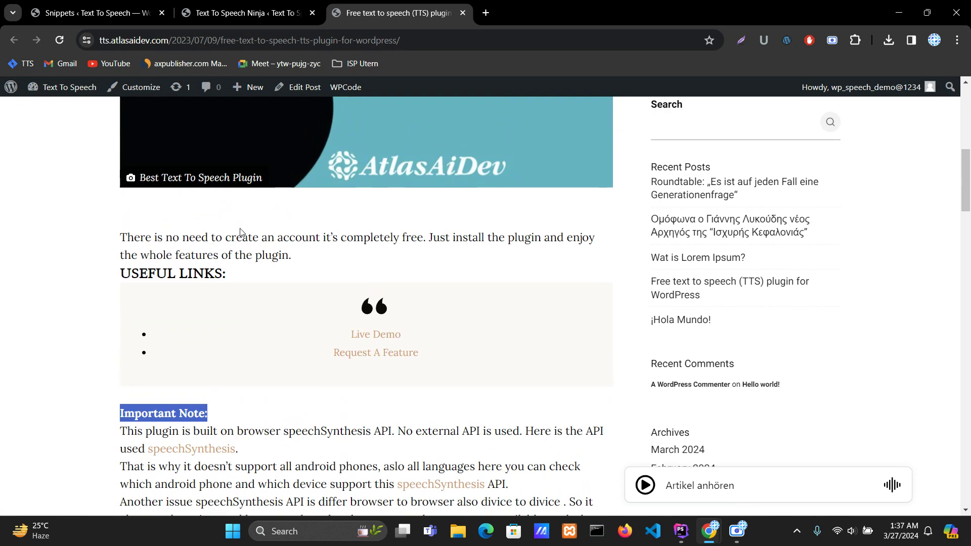
left_click_drag(120, 274, 249, 275)
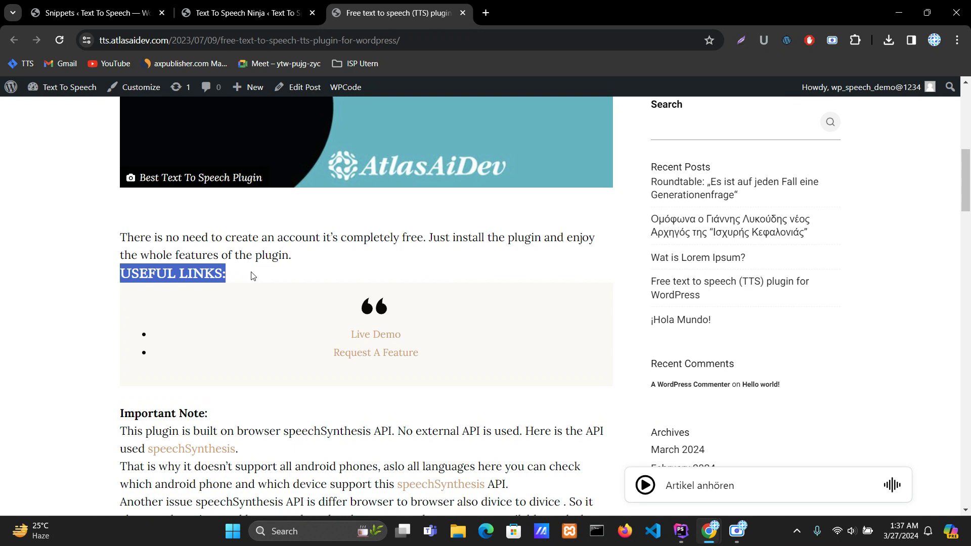
left_click(252, 272)
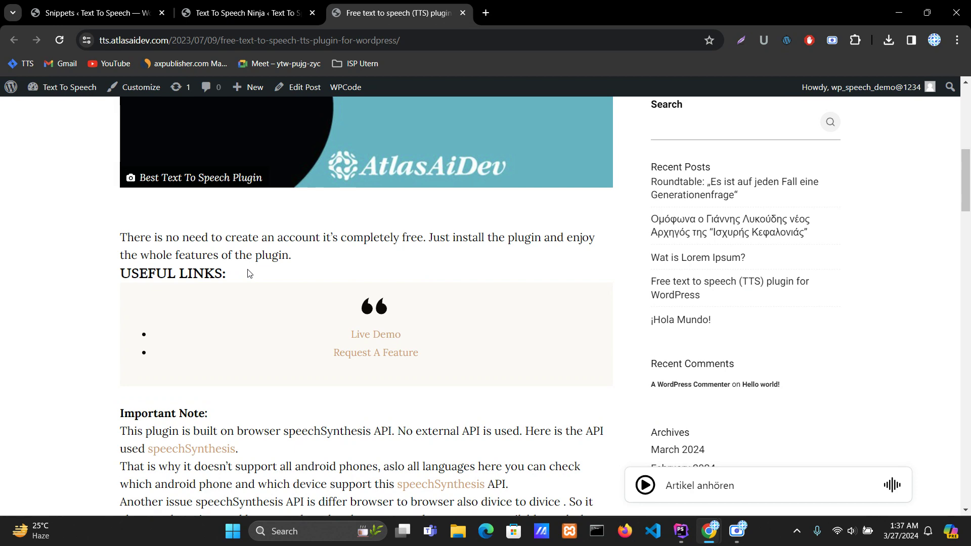
scroll(249, 274, "down", 2)
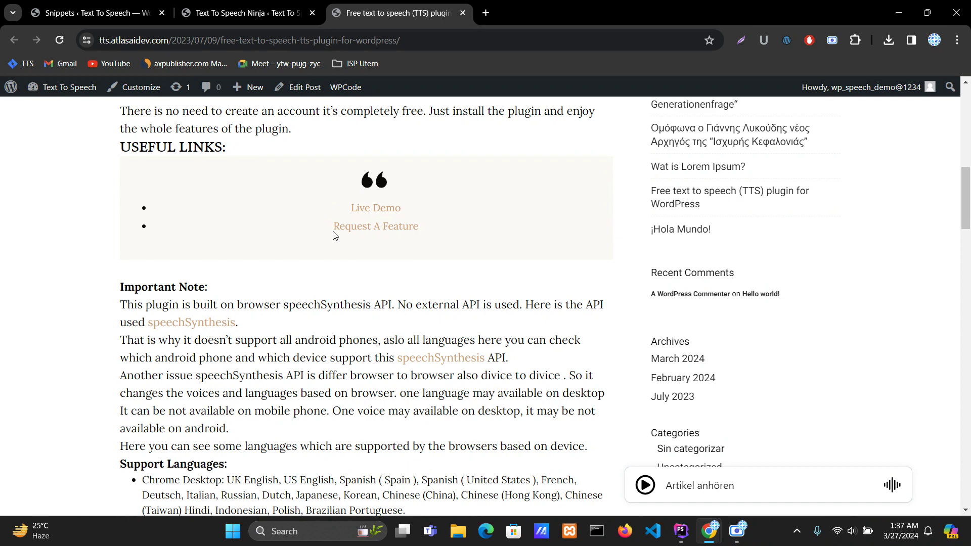
right_click(377, 210)
scroll(420, 328, "down", 1)
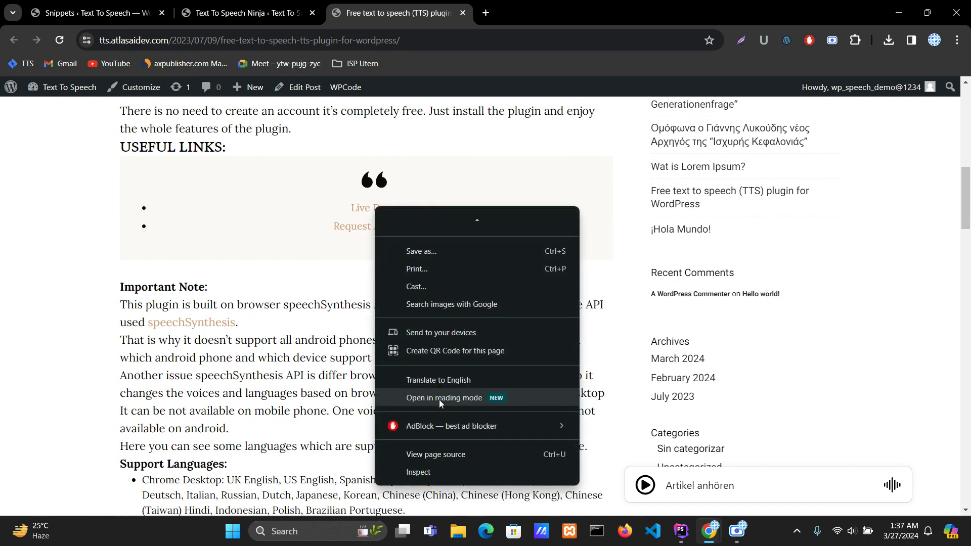
left_click(435, 472)
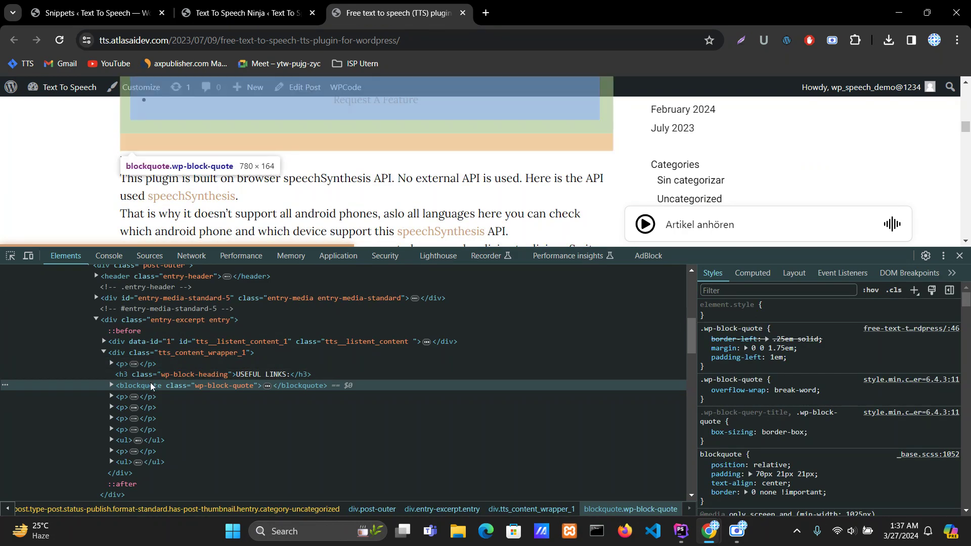
left_click(960, 256)
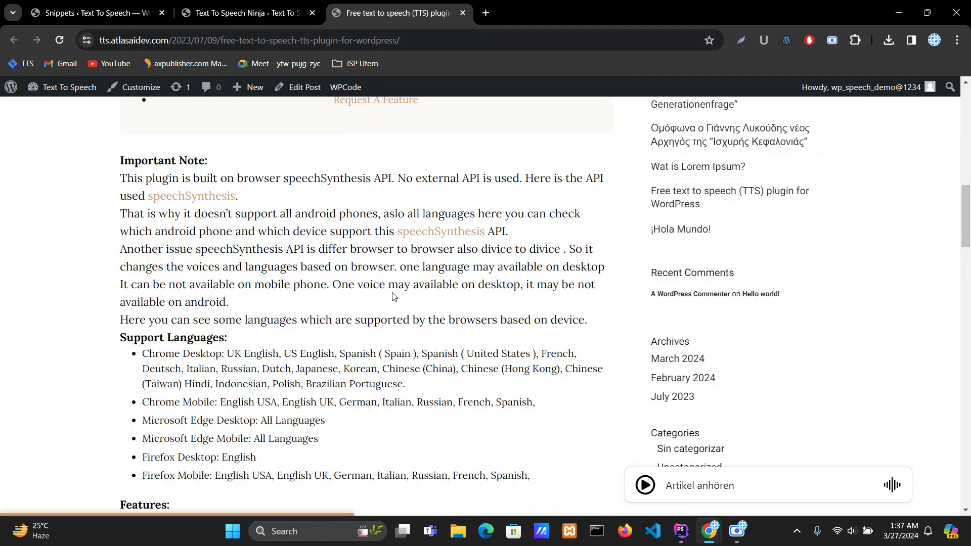
scroll(394, 297, "up", 3)
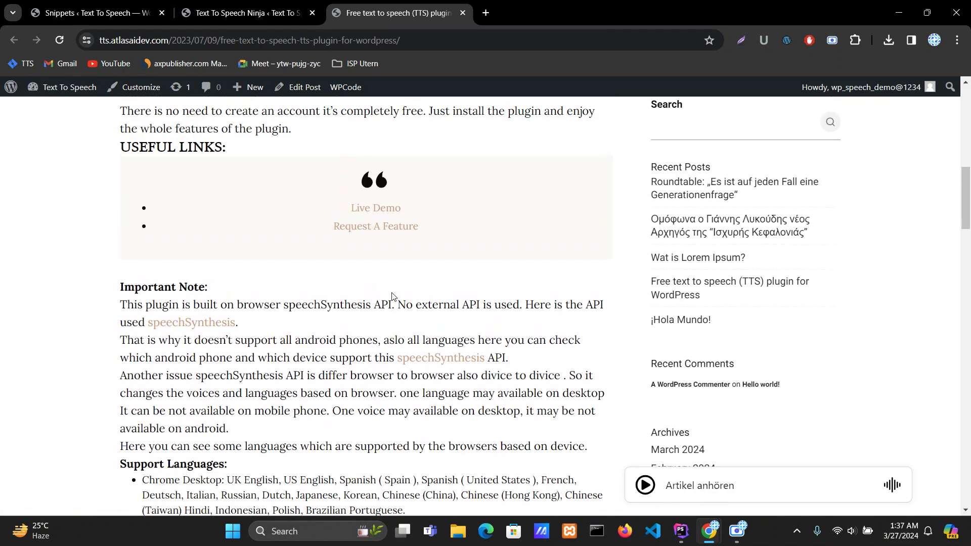
right_click(358, 210)
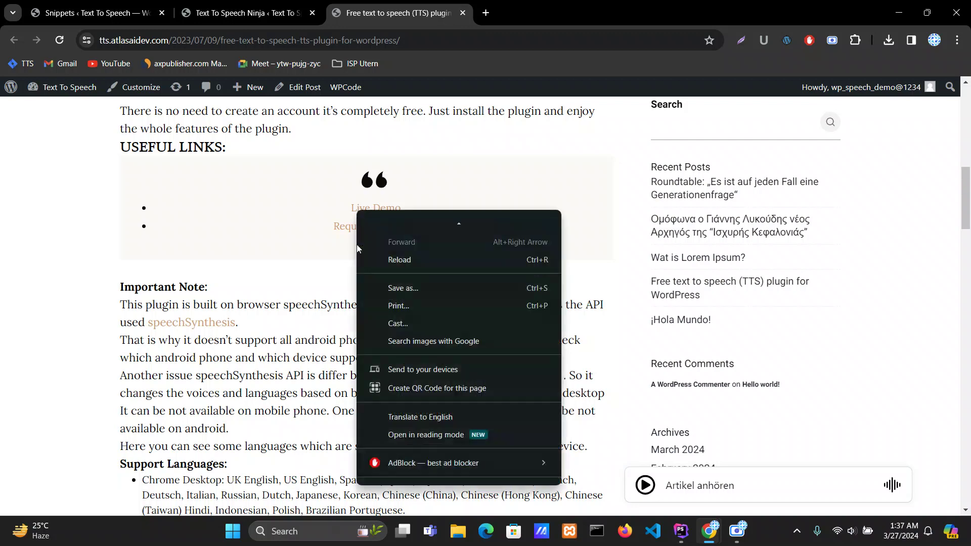
left_click(397, 472)
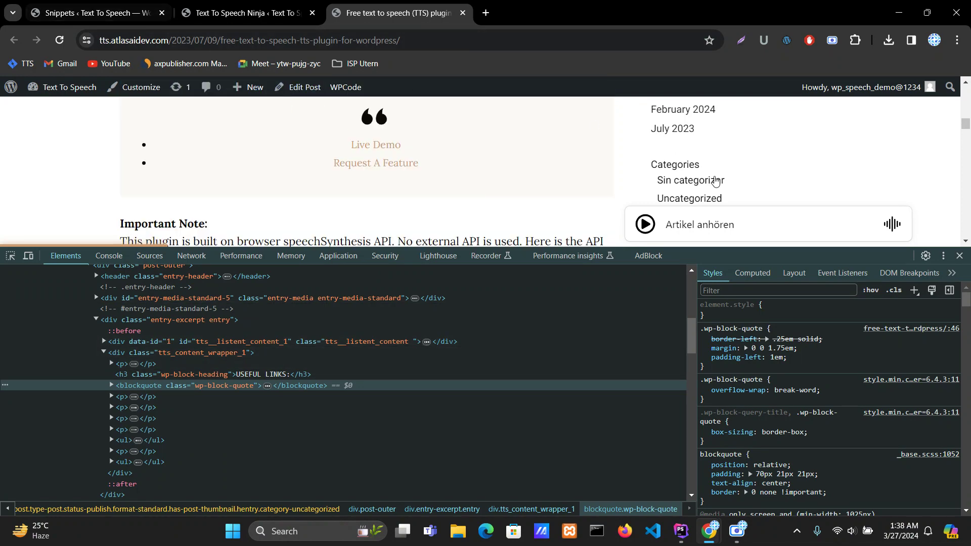
left_click(960, 257)
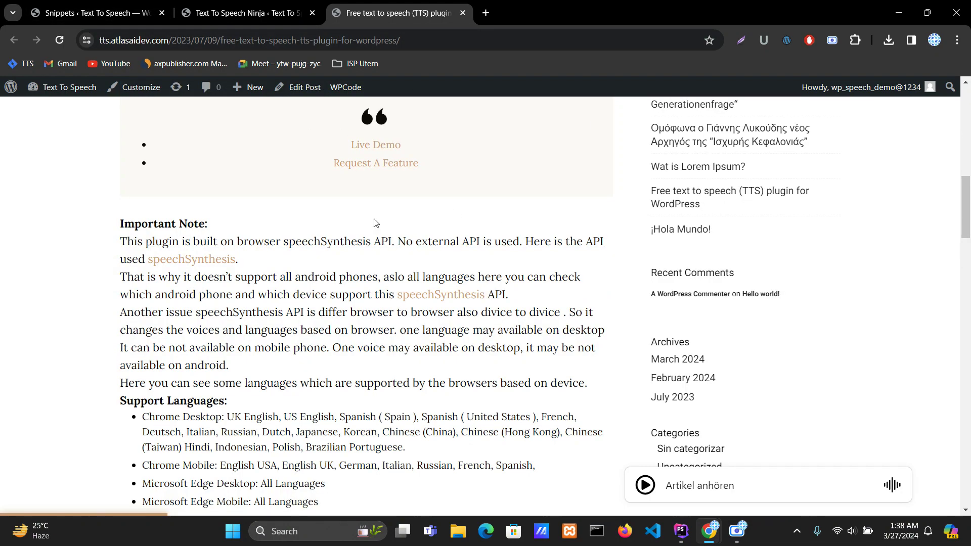
left_click(81, 10)
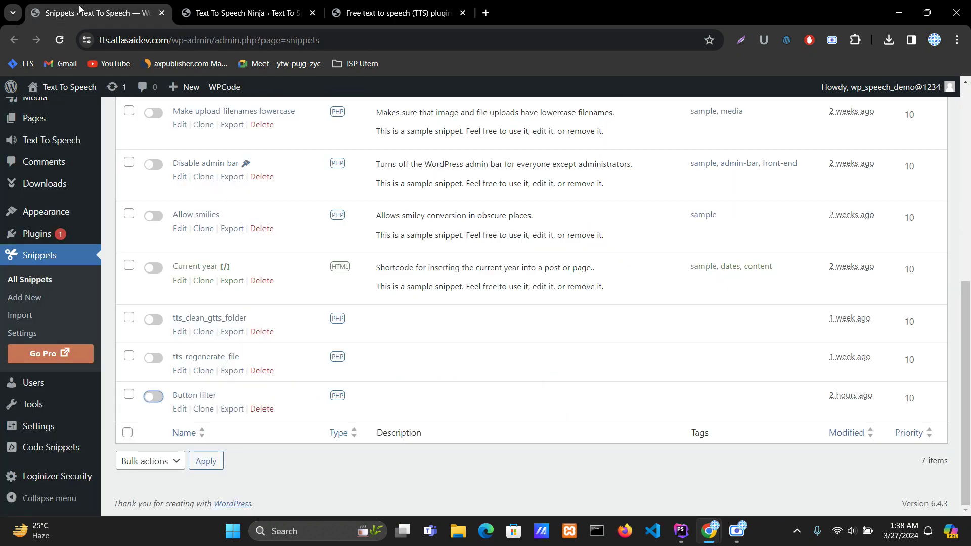
left_click(188, 8)
scroll(373, 338, "down", 3)
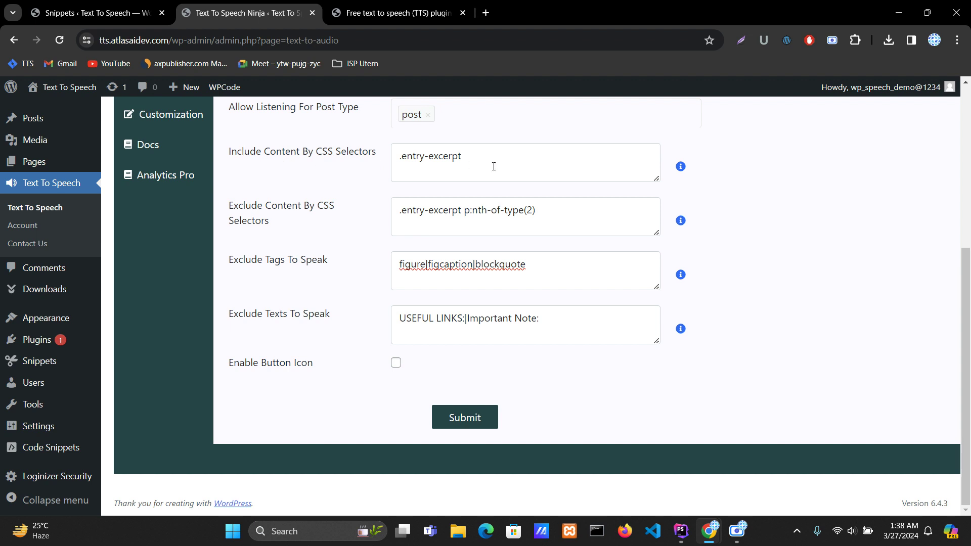
left_click_drag(227, 151, 377, 157)
left_click(298, 174)
left_click(380, 15)
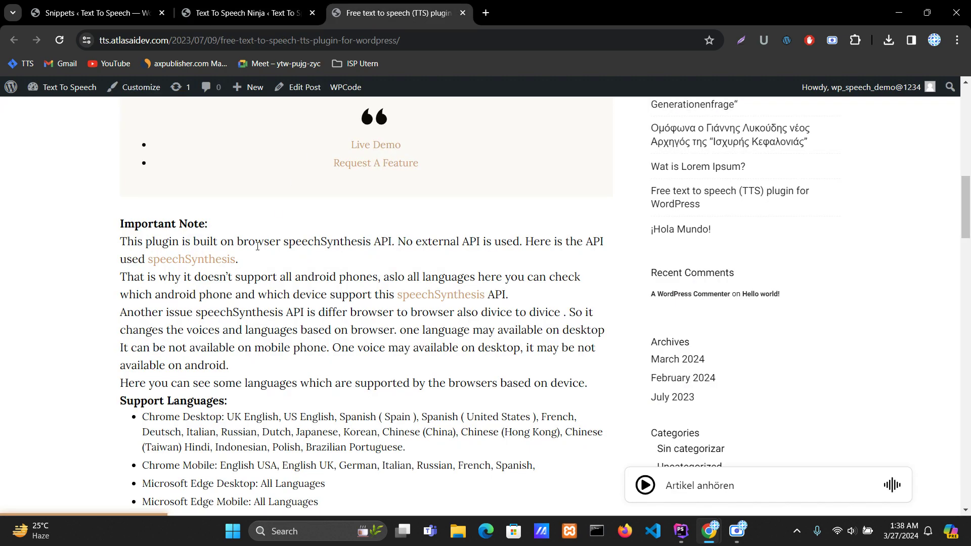
scroll(239, 275, "up", 5)
scroll(241, 275, "up", 2)
scroll(240, 275, "down", 4)
scroll(312, 348, "down", 14)
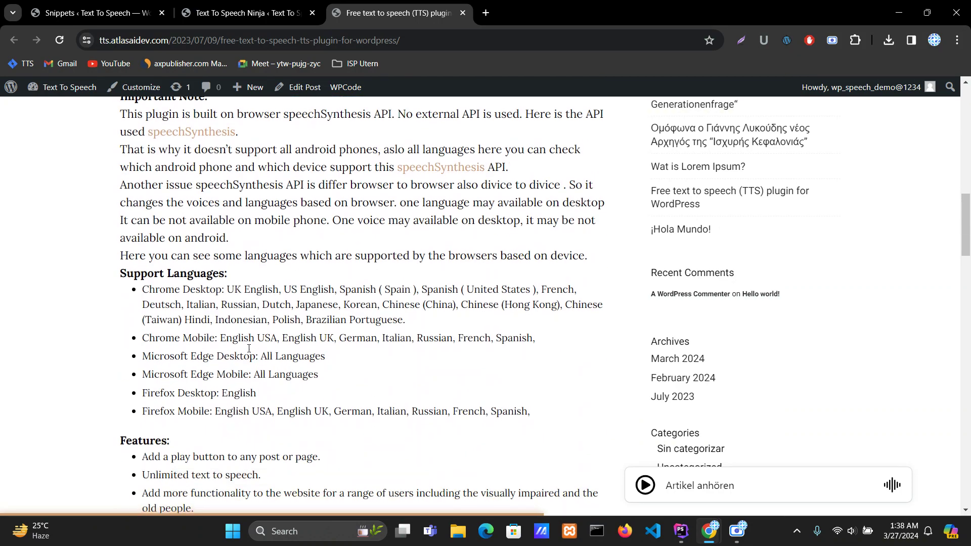
scroll(246, 353, "up", 15)
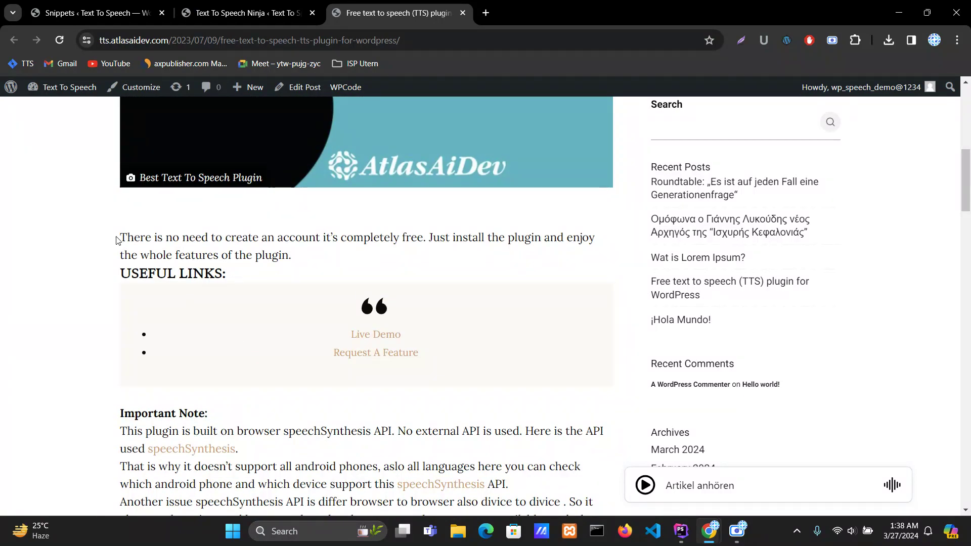
Step: Choose Inspect beside the first paragraph and select the div.entry-excerpt node in Elements
right_click(117, 237)
scroll(207, 379, "down", 2)
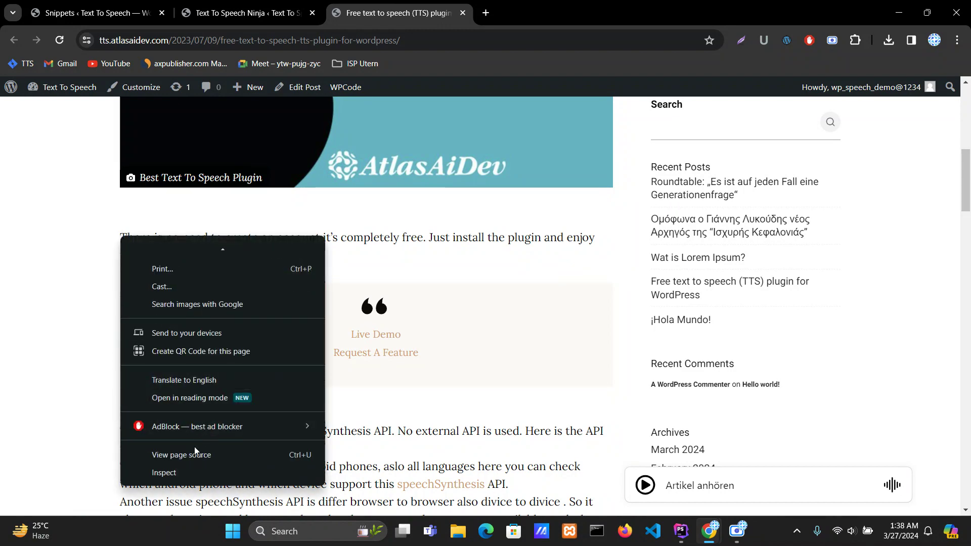
left_click(185, 470)
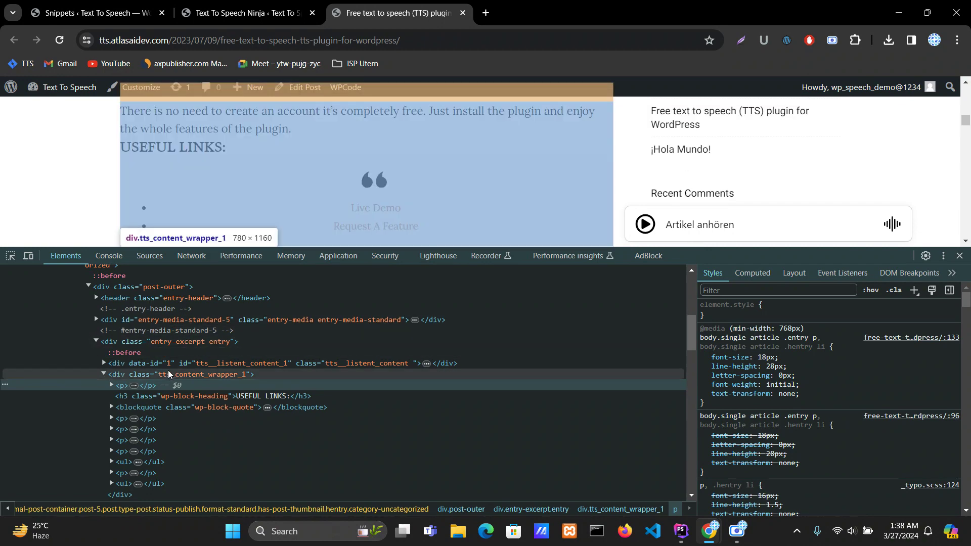
scroll(149, 164, "down", 10)
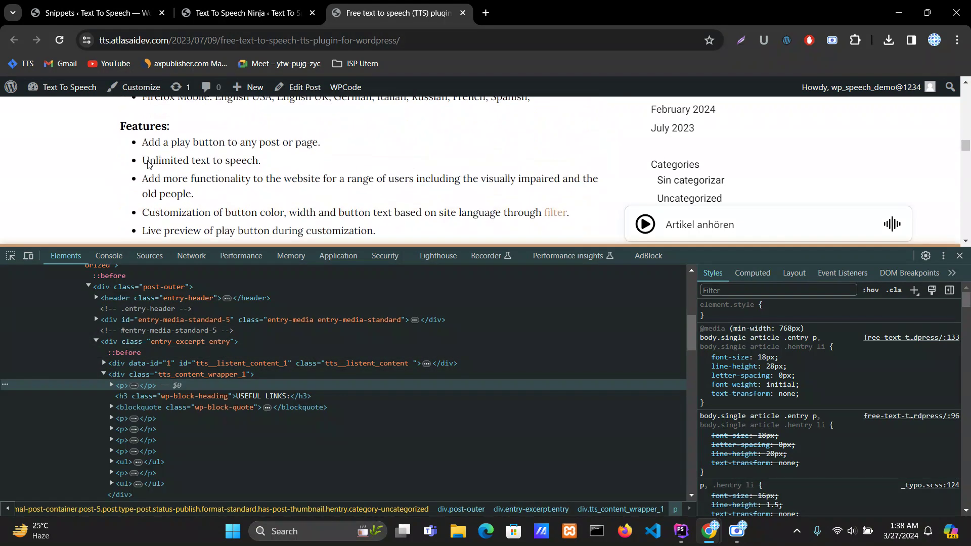
scroll(149, 167, "up", 6)
scroll(149, 166, "up", 3)
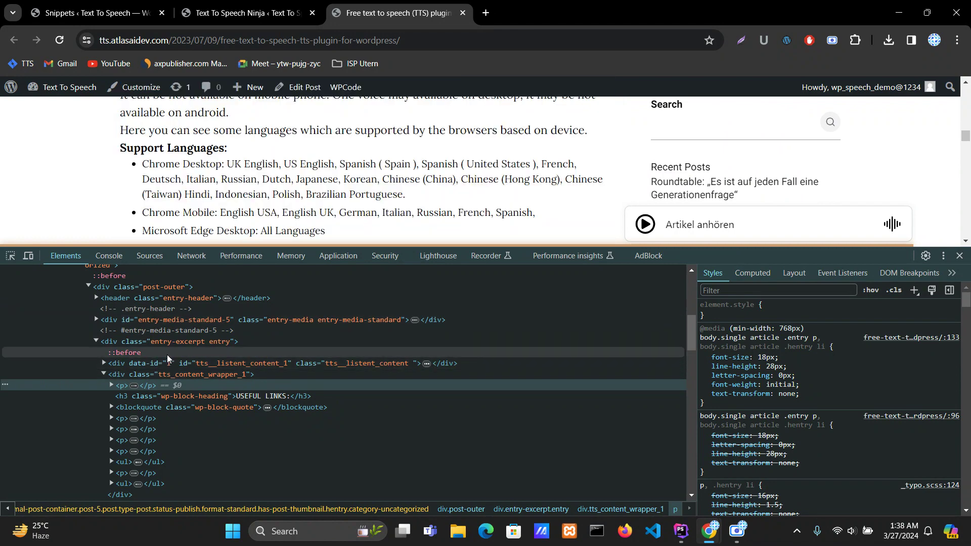
left_click(186, 342)
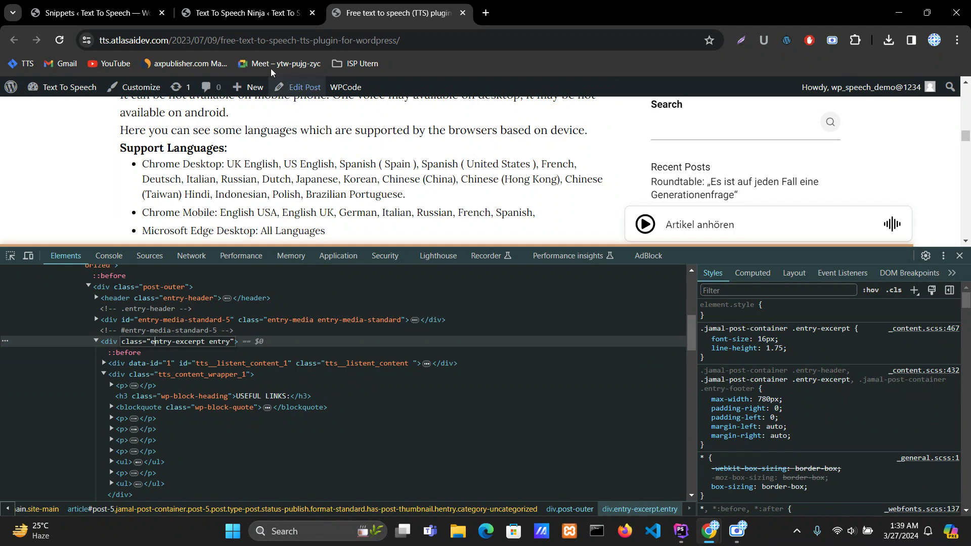
left_click(219, 5)
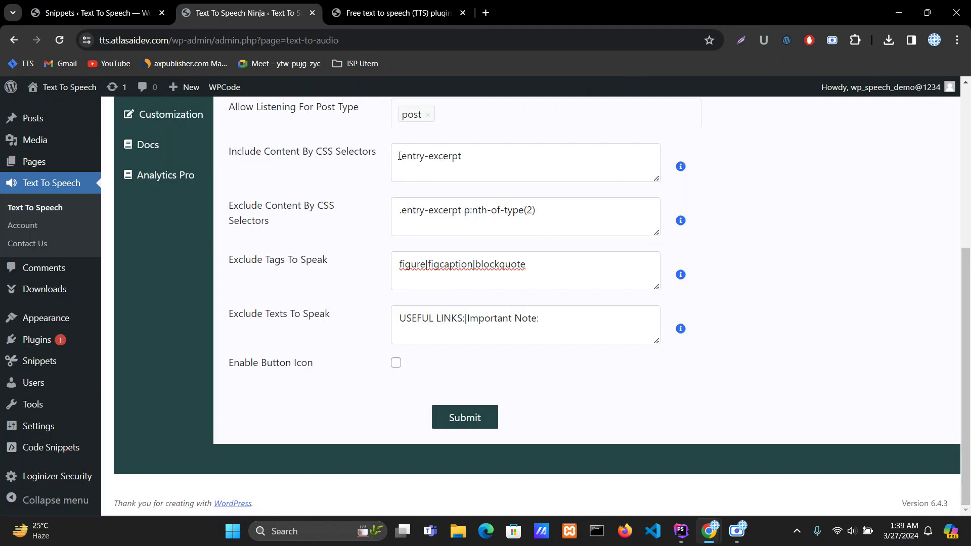
left_click(472, 156)
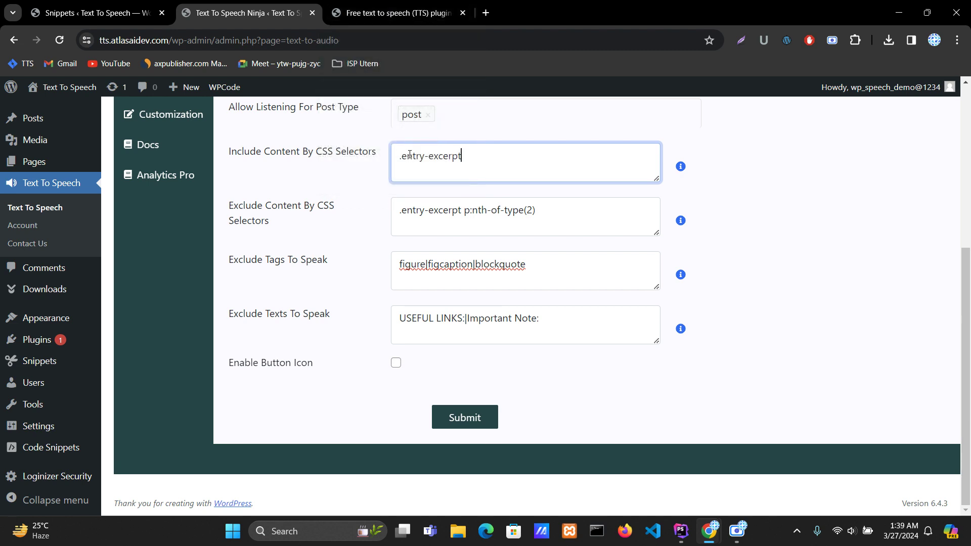
key("BackSpace")
type(".")
key("BackSpace")
type("#")
key("BackSpace")
type(".")
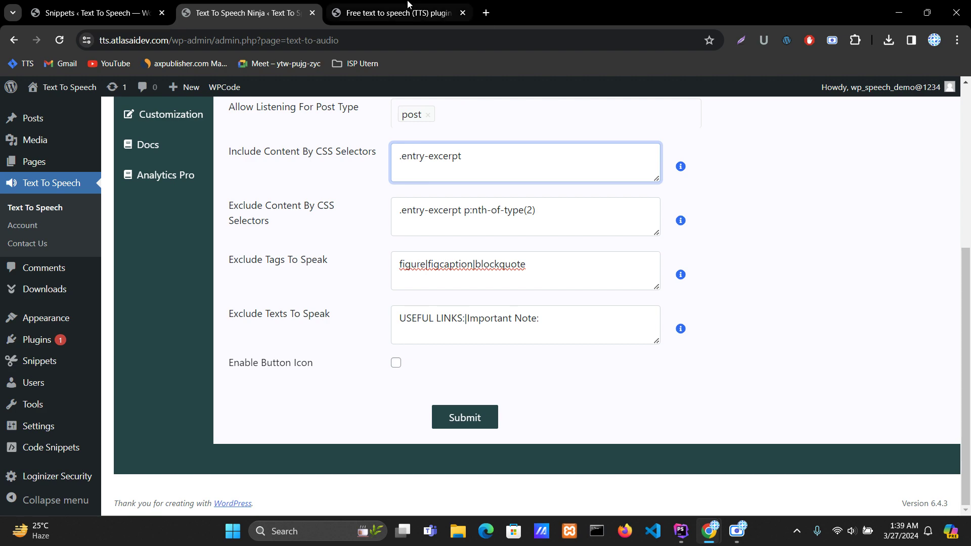
left_click(397, 13)
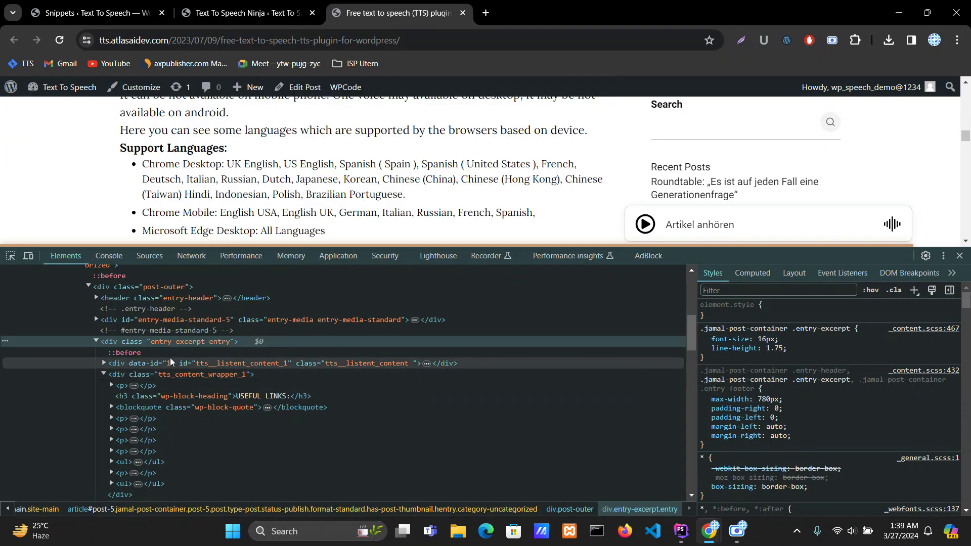
left_click(242, 12)
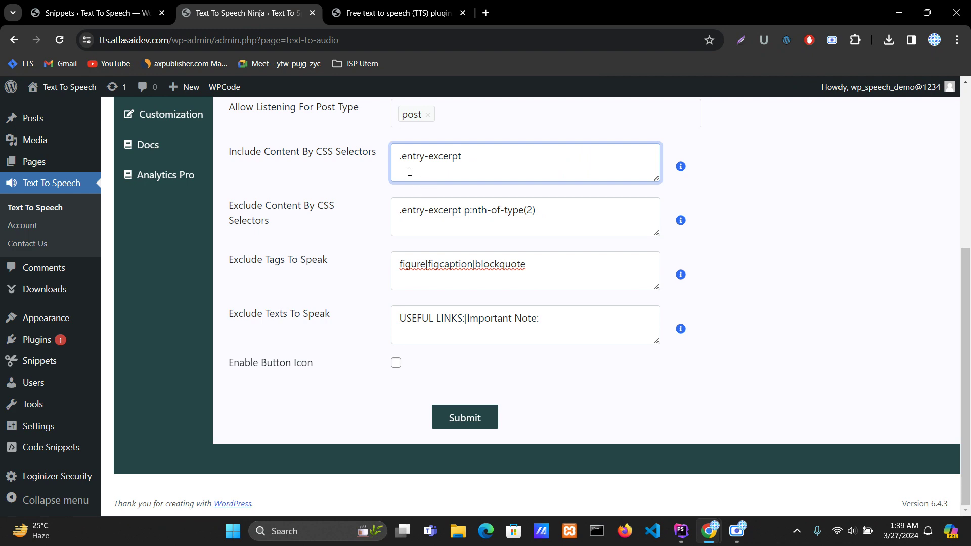
Step: Back on the post, select the Important Note paragraphs and inspect their markup in DevTools
left_click(399, 13)
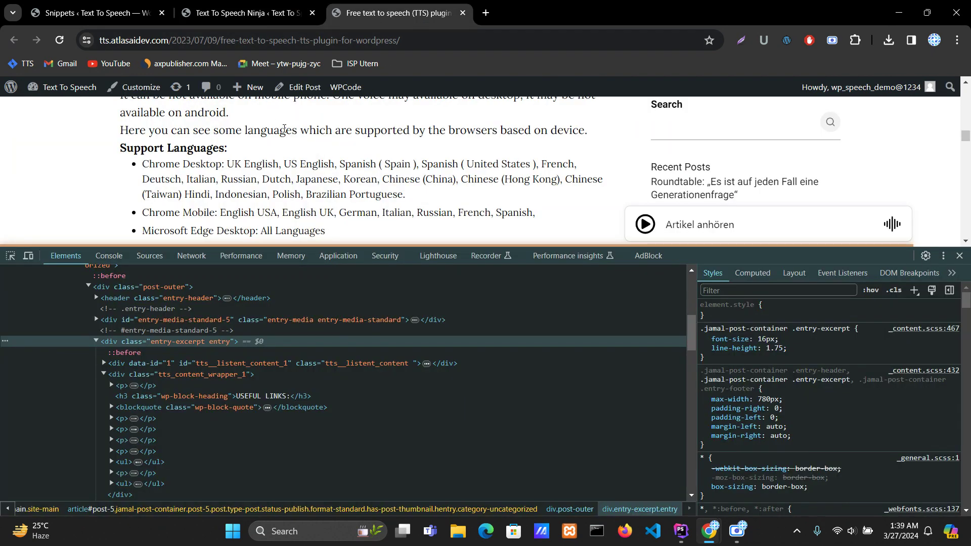
scroll(197, 133, "up", 5)
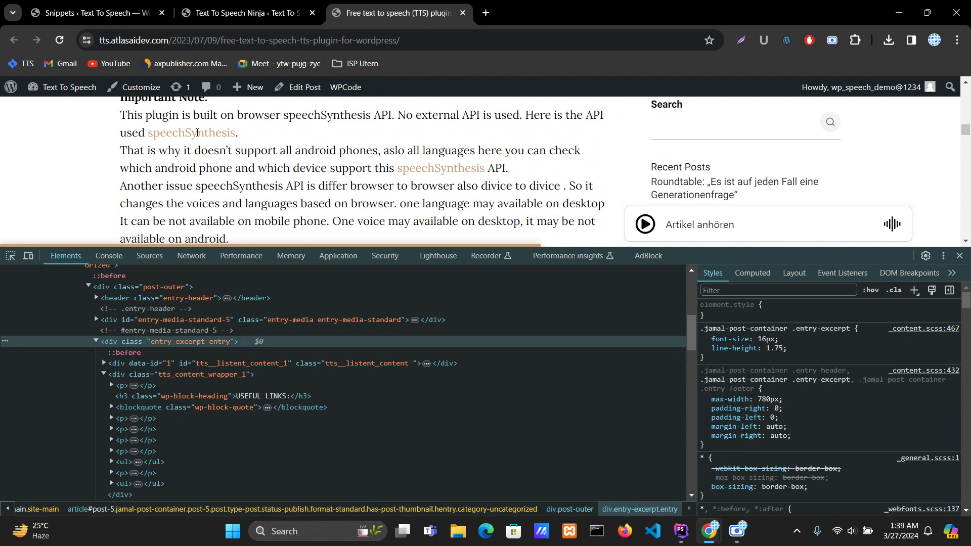
scroll(172, 165, "up", 1)
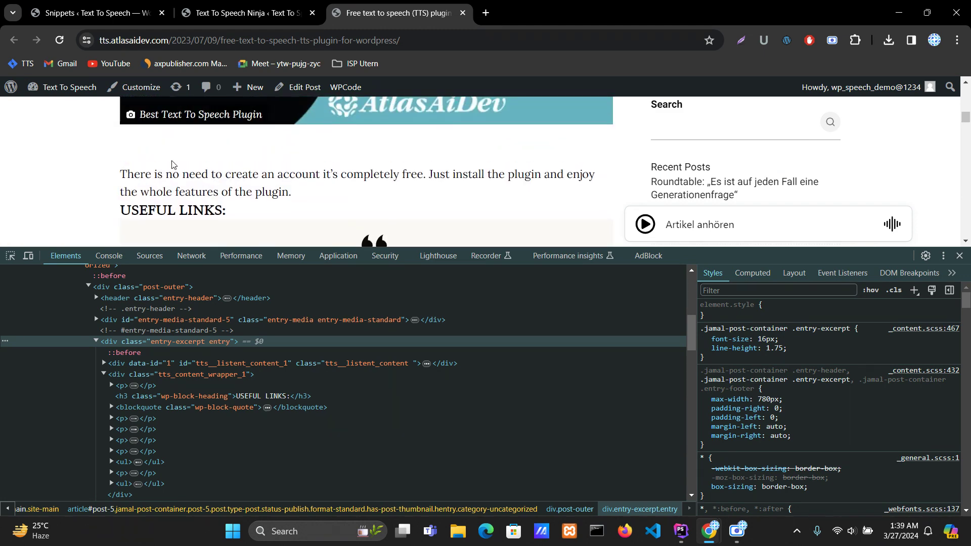
scroll(172, 165, "down", 5)
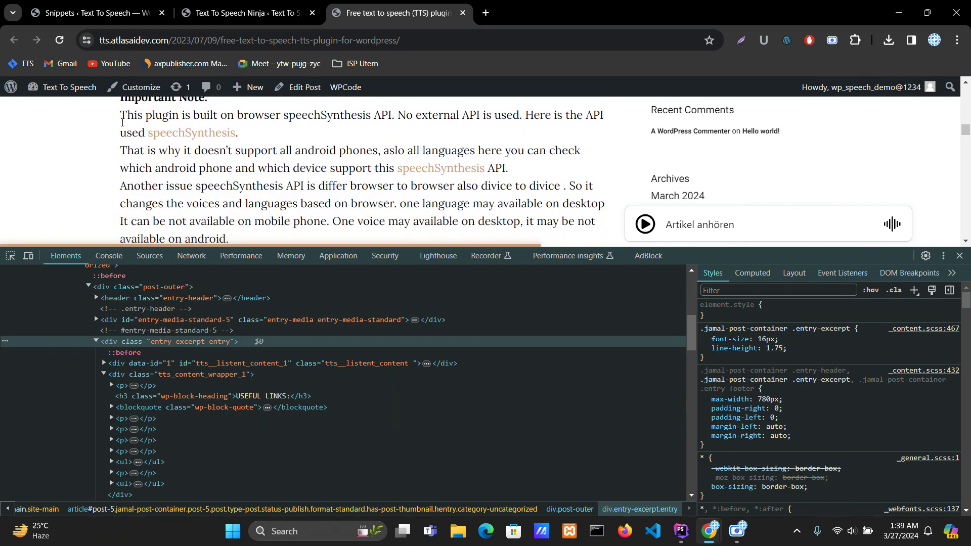
left_click_drag(120, 119, 540, 165)
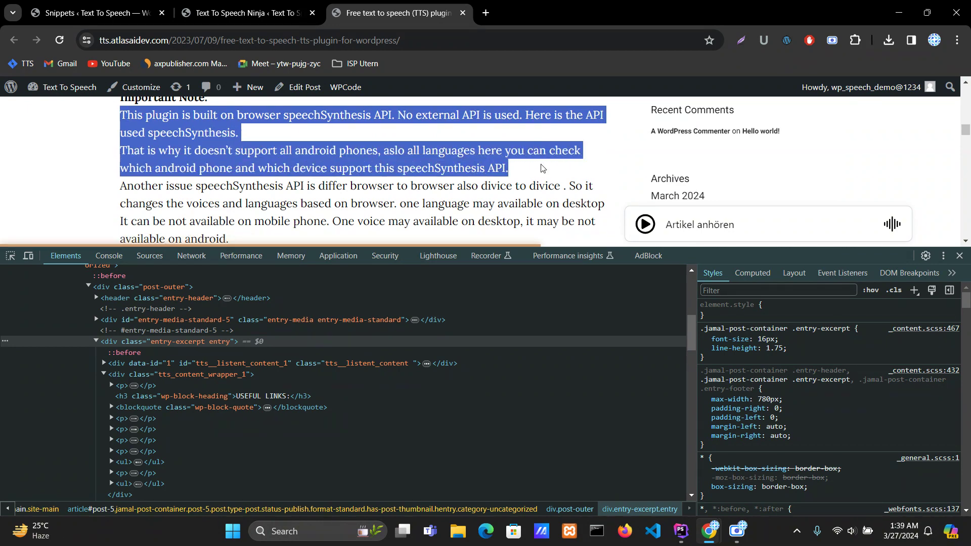
left_click(539, 171)
mouse_move(120, 116)
left_mouse_down()
mouse_move(324, 121)
mouse_move(559, 167)
mouse_move(531, 175)
mouse_move(113, 133)
mouse_move(127, 118)
left_mouse_up()
left_click(512, 173)
right_click(129, 120)
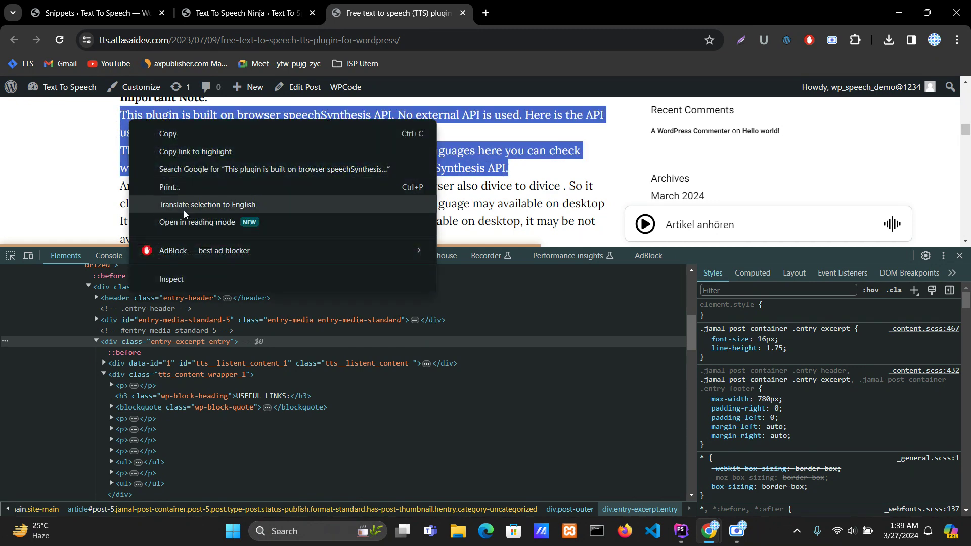
left_click(172, 278)
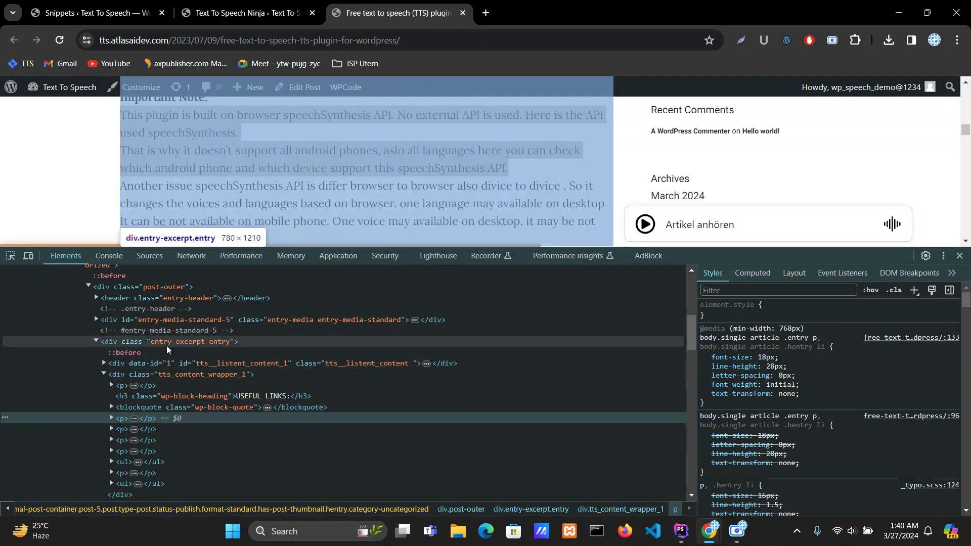
Step: Insert a colon after p so the exclude selector reads .entry-excerpt p:nth-of-type(2)
key("ctrl+shift+Tab")
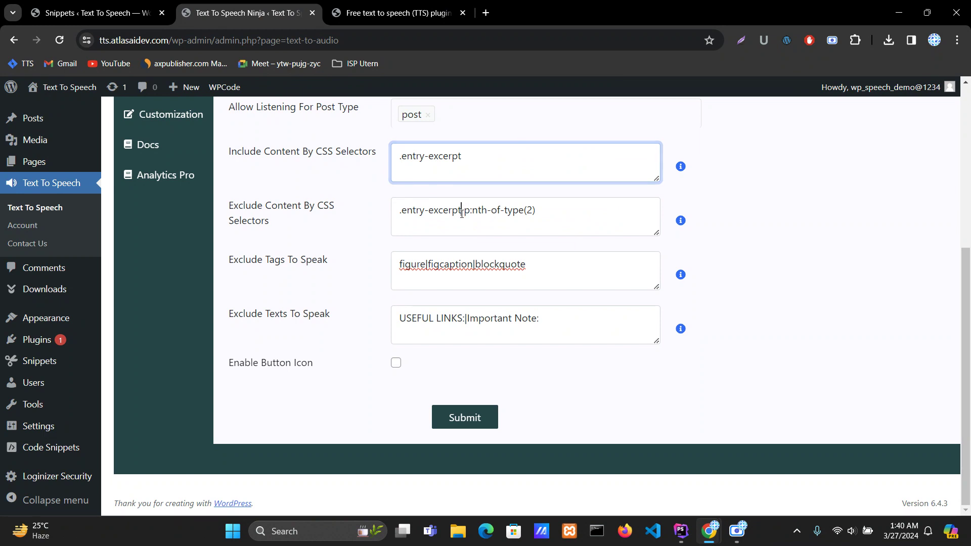
left_click_drag(462, 213, 390, 216)
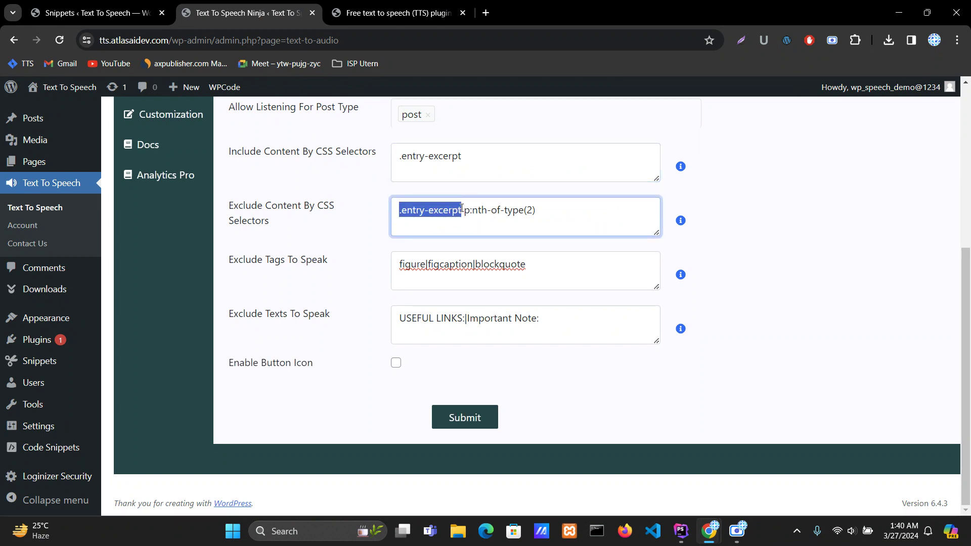
left_click_drag(464, 211, 568, 210)
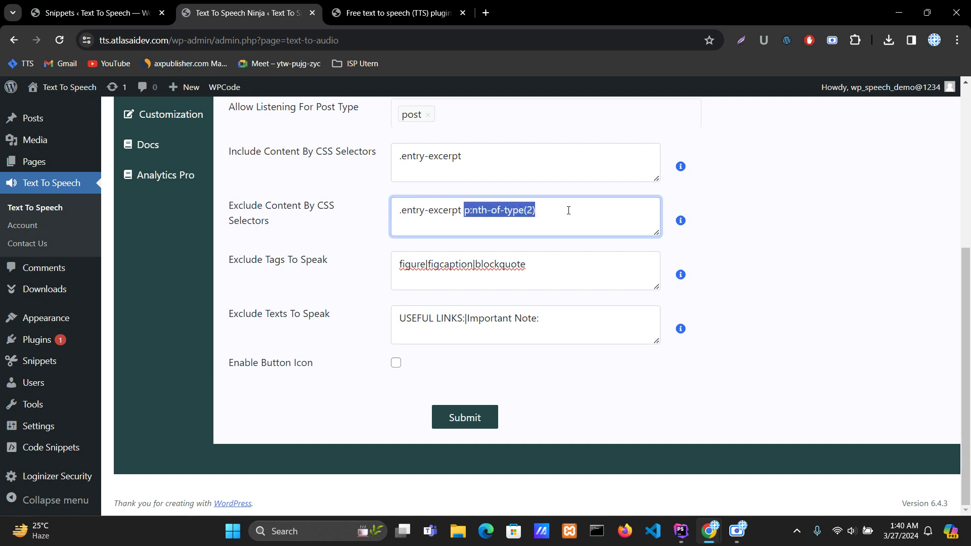
left_click(568, 211)
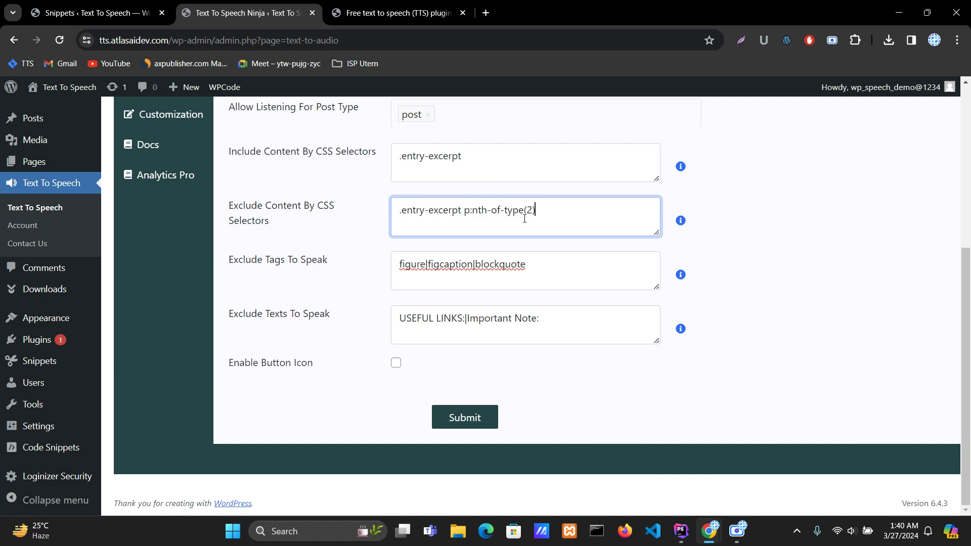
left_click(470, 212)
type(":")
Step: Compare the exclude selector against the post's markup, switching between the settings and post tabs
left_click(357, 16)
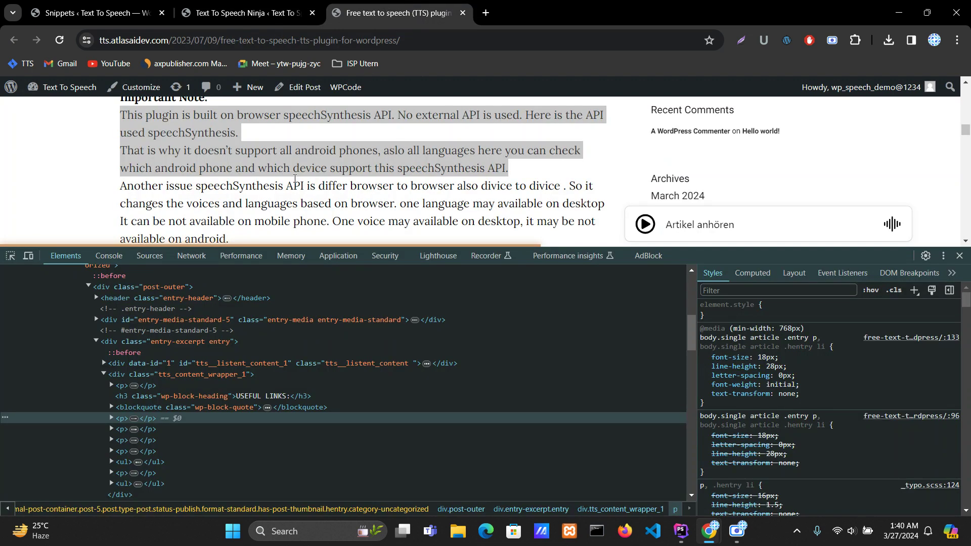
left_click(240, 10)
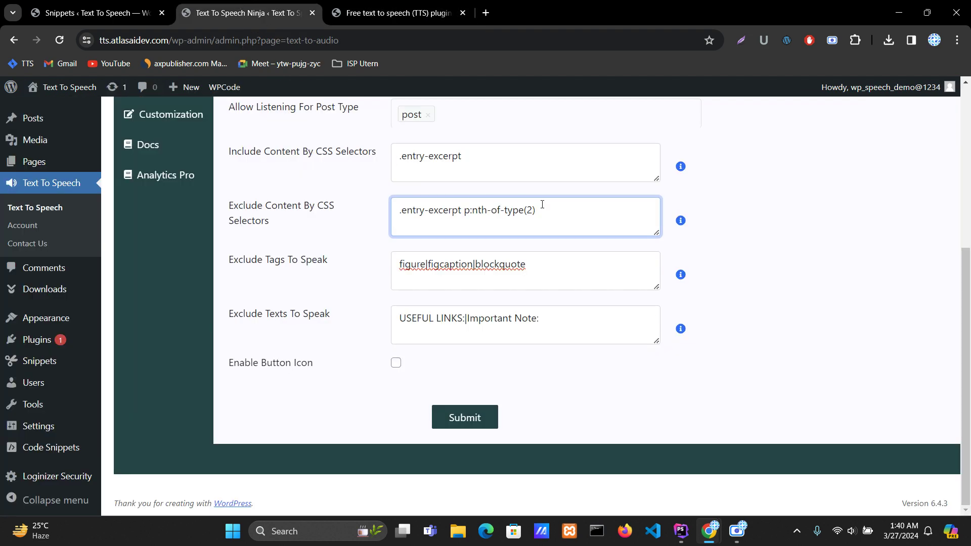
key("ctrl+a")
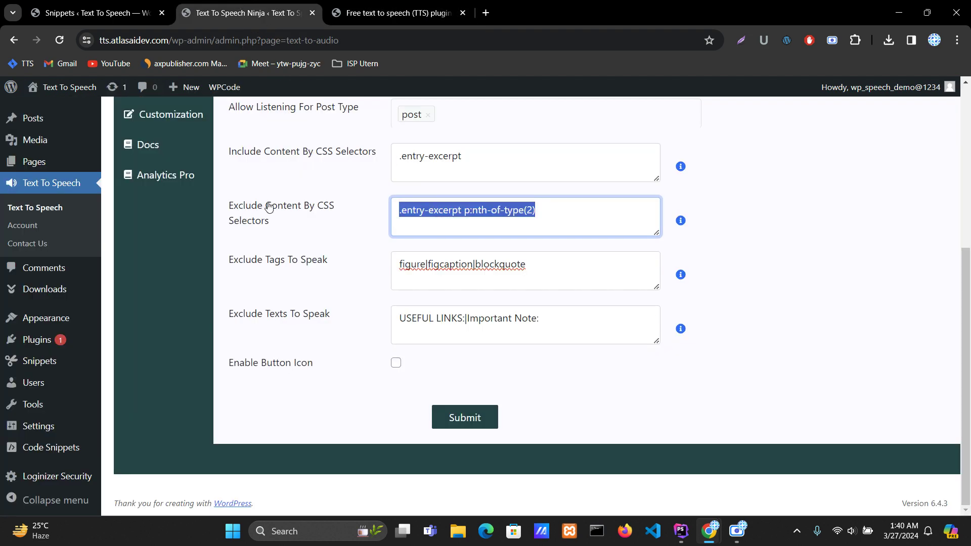
left_click(558, 216)
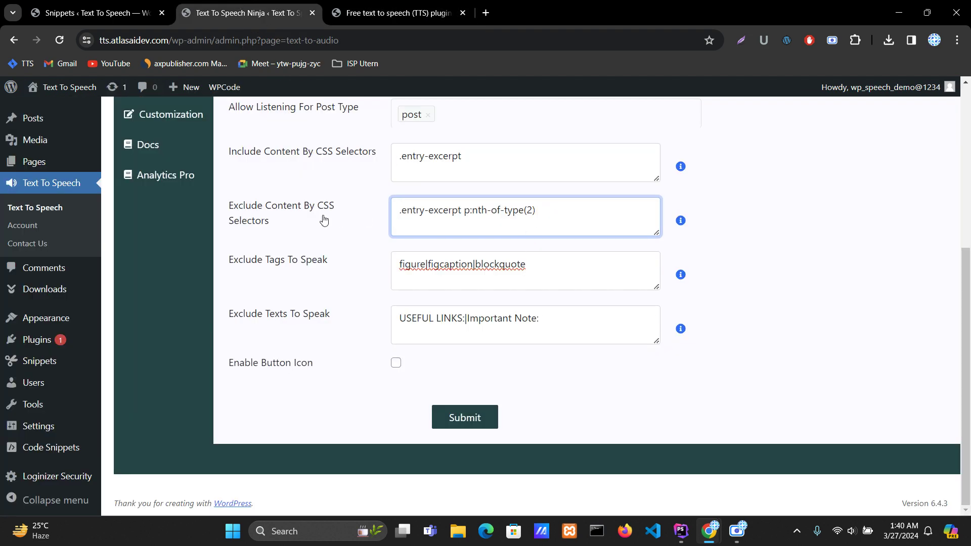
left_click_drag(399, 213, 575, 207)
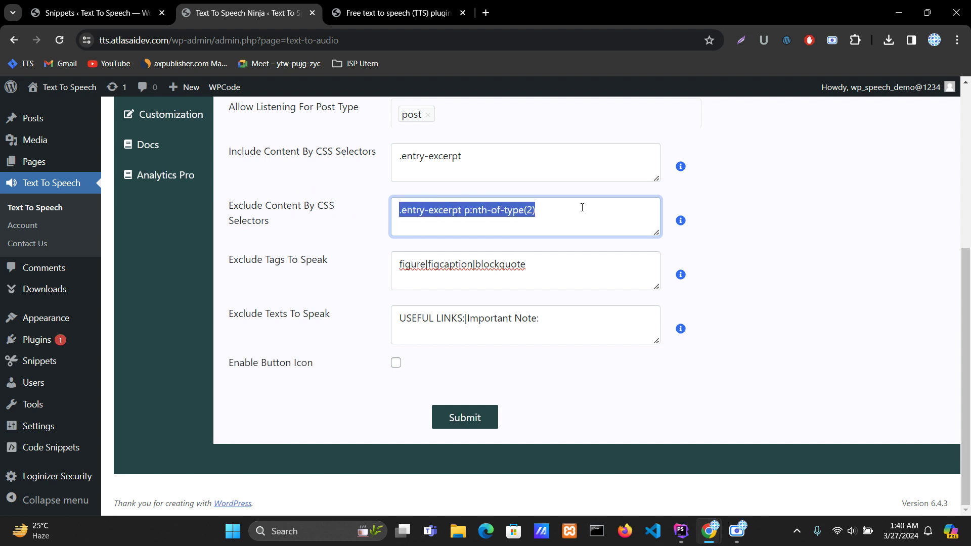
left_click(582, 207)
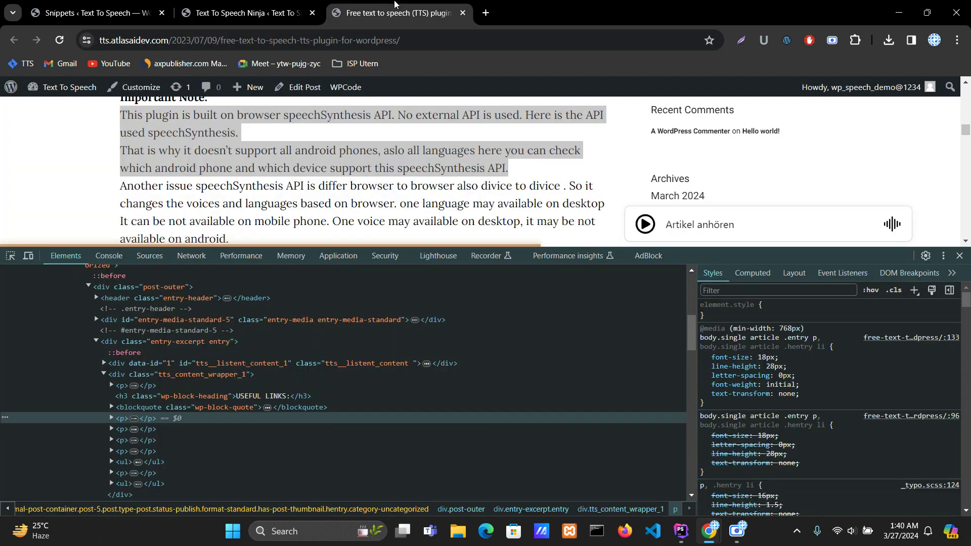
left_click(405, 14)
left_click(241, 4)
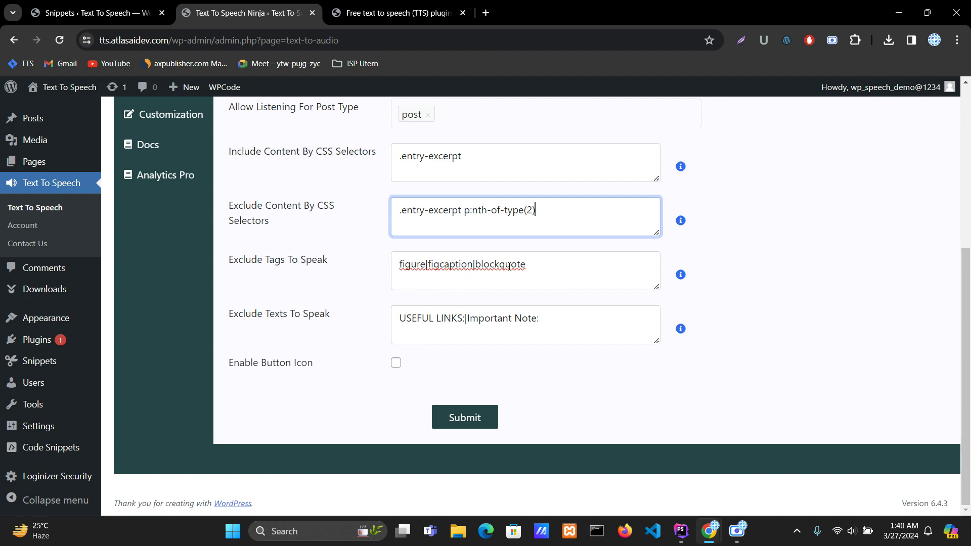
left_click(395, 13)
scroll(267, 186, "up", 4)
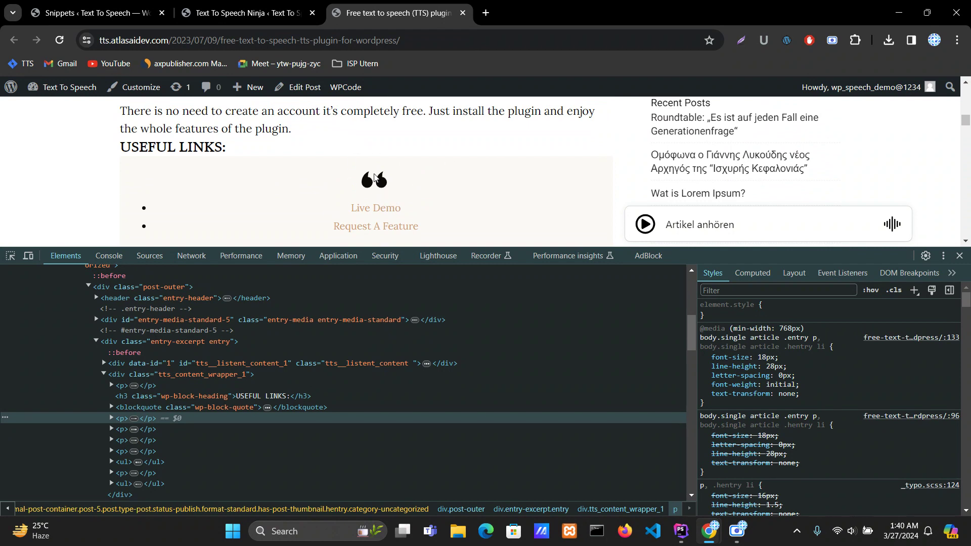
scroll(380, 175, "down", 1)
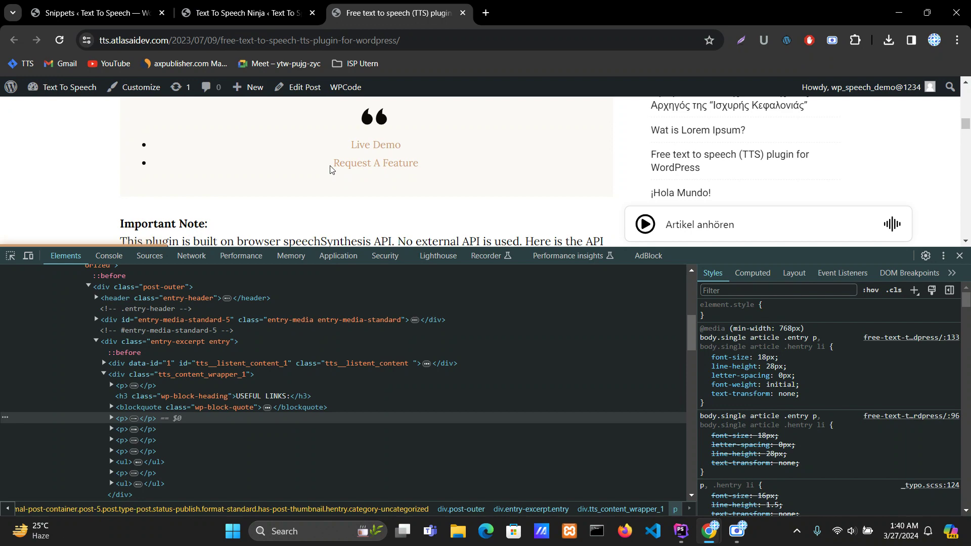
left_click(248, 13)
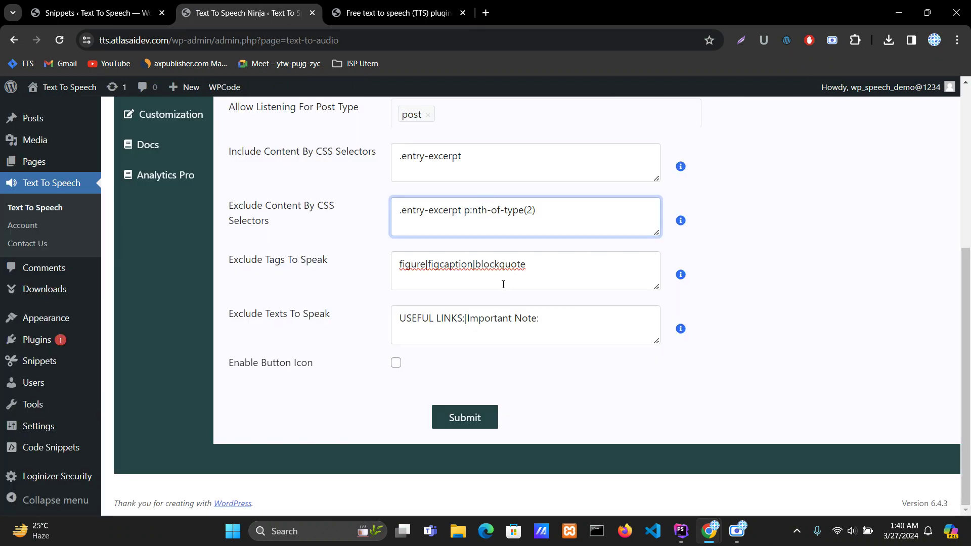
double_click(500, 267)
left_click(582, 269)
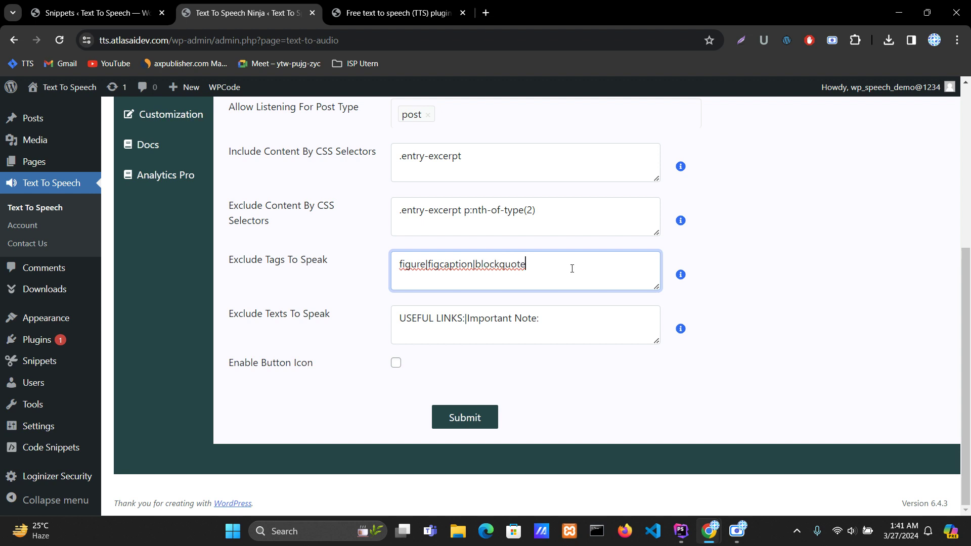
key("ctrl+a")
left_click(551, 264)
key("ctrl+a")
key("ctrl+c")
key("BackSpace")
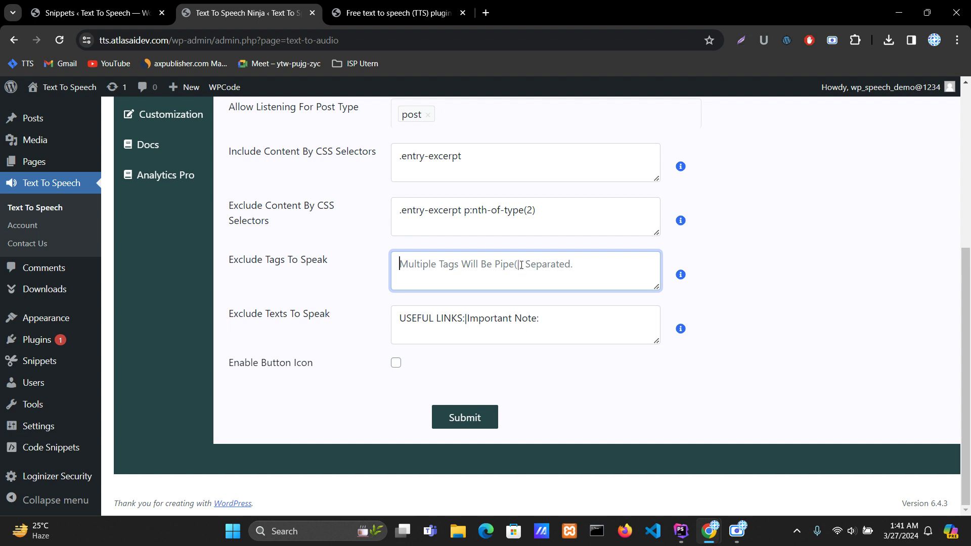
key("ctrl+v")
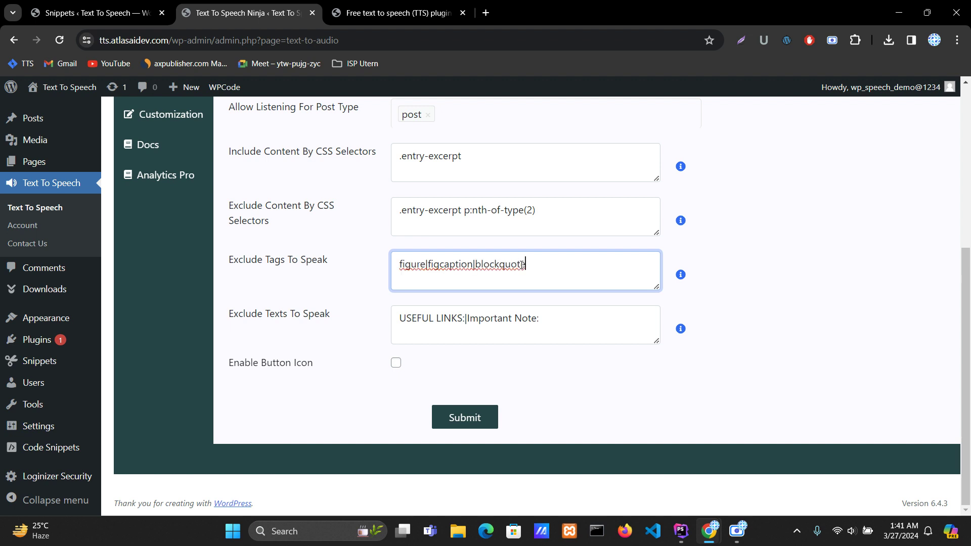
double_click(495, 264)
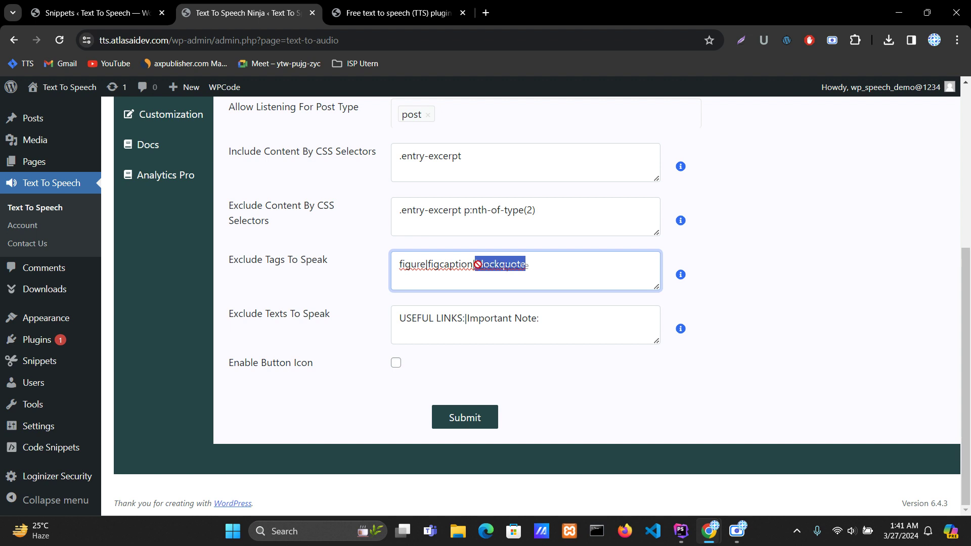
left_click(475, 264)
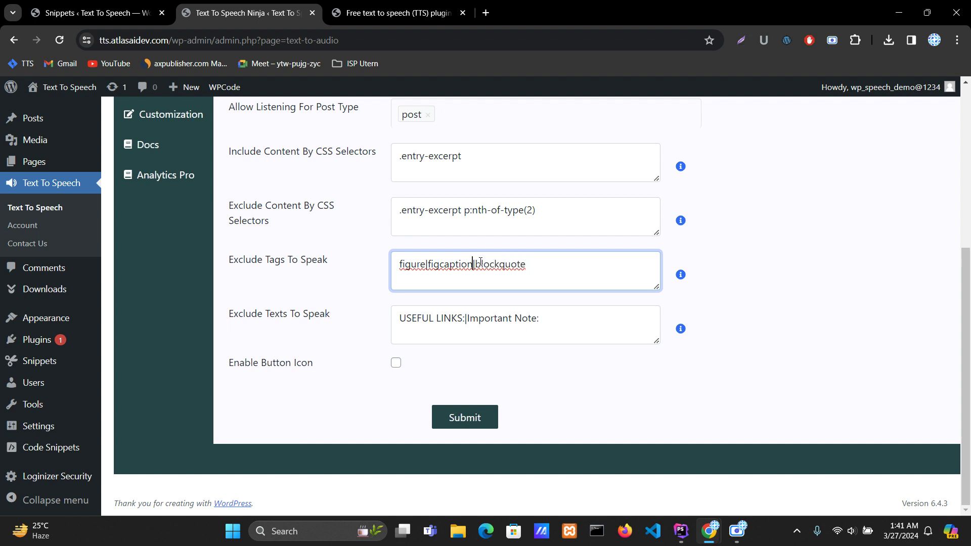
triple_click(574, 214)
key("ctrl+c")
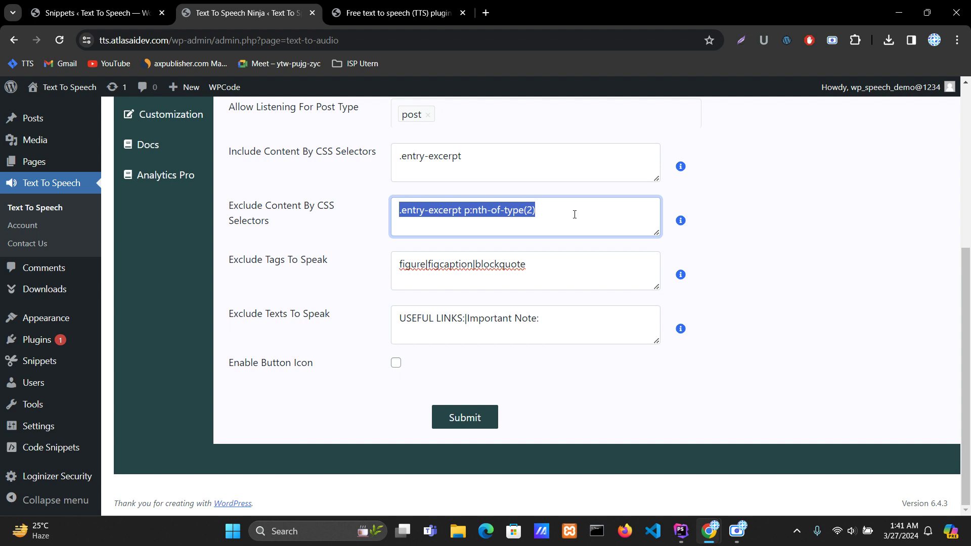
key("BackSpace")
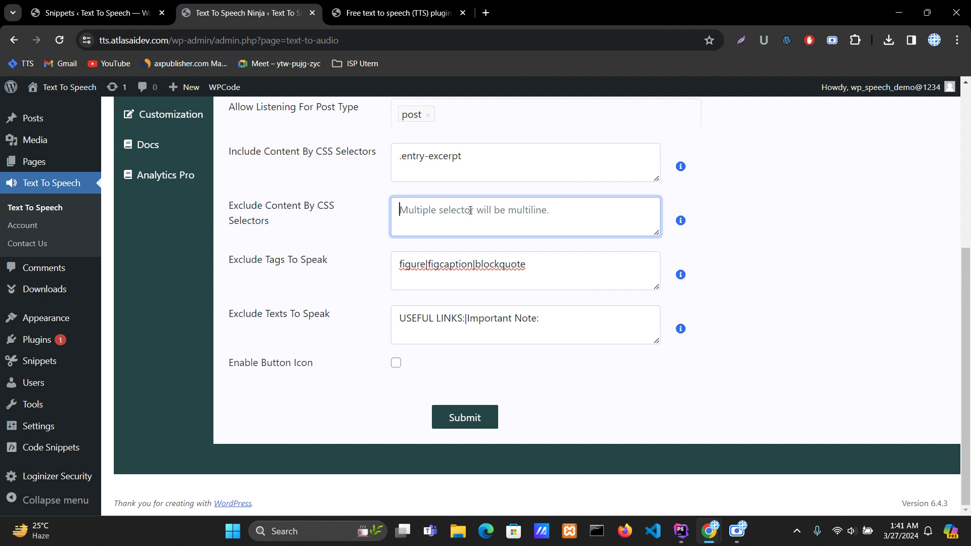
key("ctrl+v")
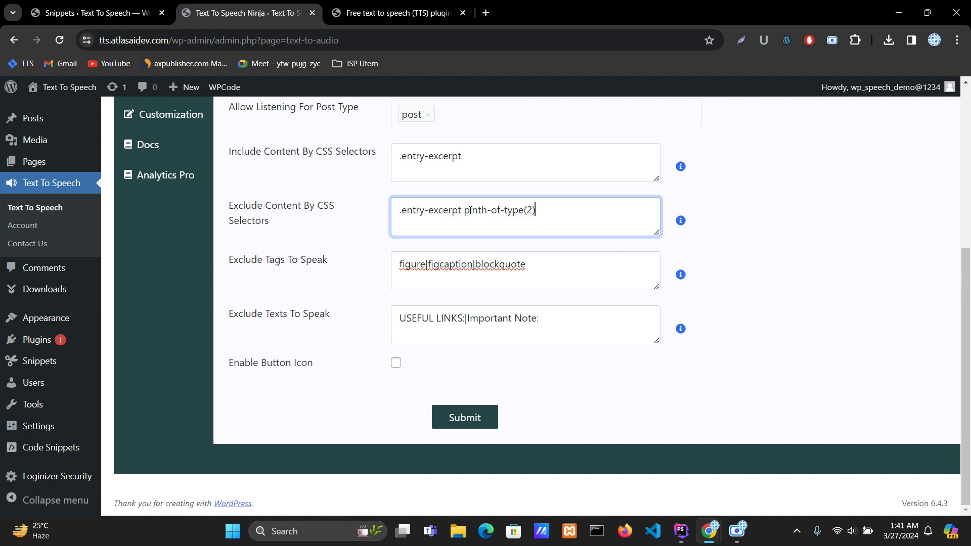
key("Return")
key("ctrl+v")
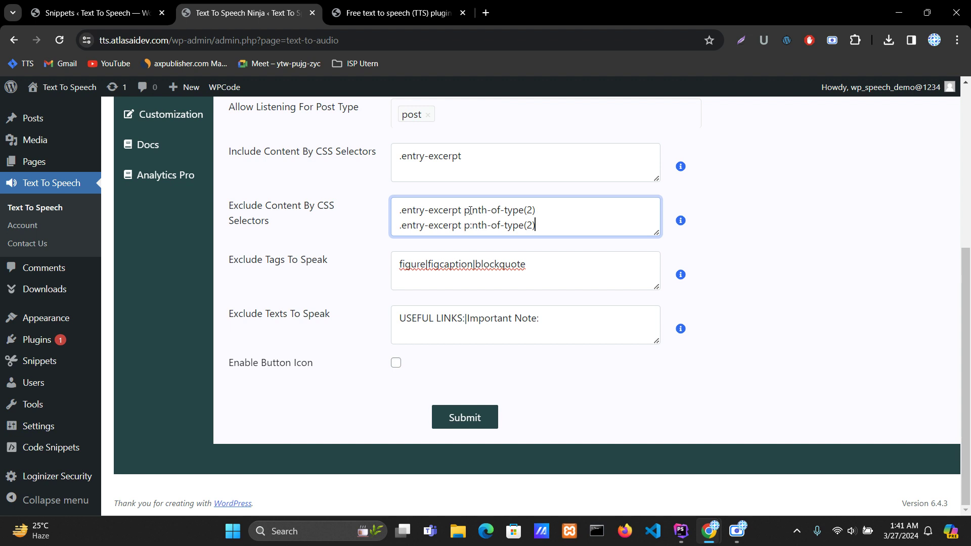
key("Left")
key("BackSpace")
type("3")
triple_click(484, 222)
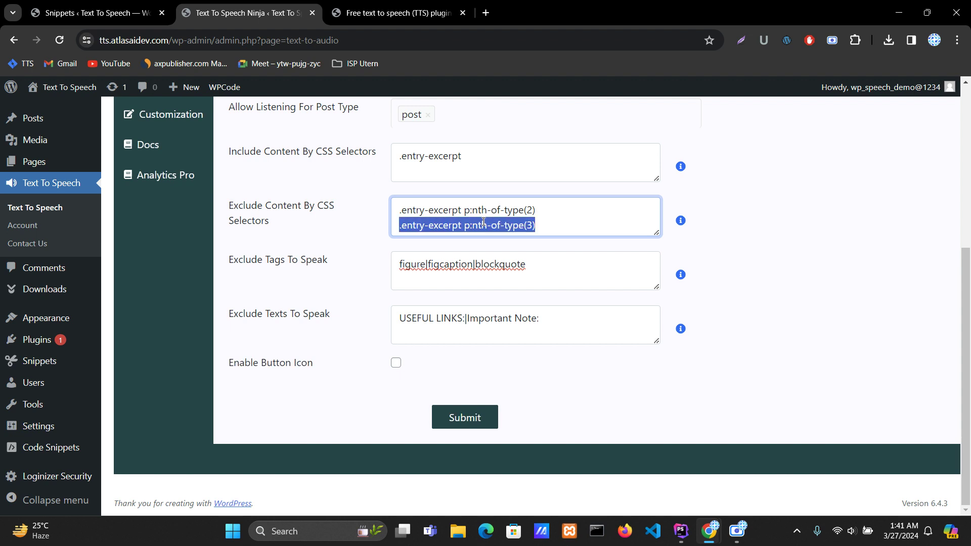
key("BackSpace")
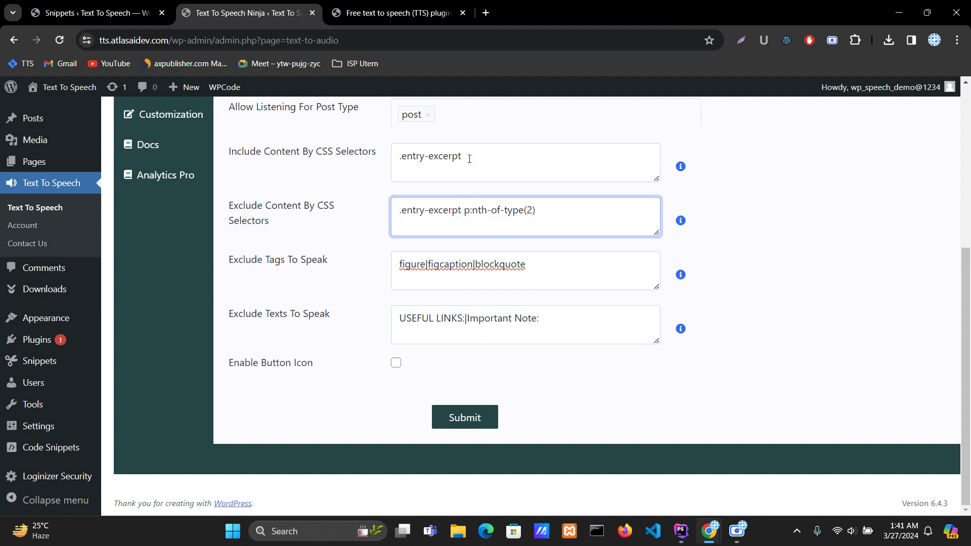
triple_click(476, 159)
key("ctrl+c")
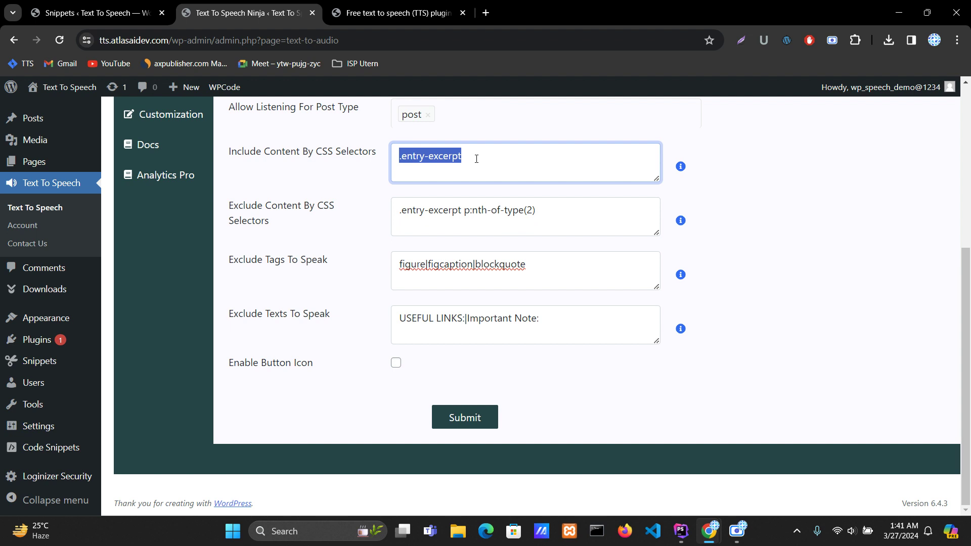
key("BackSpace")
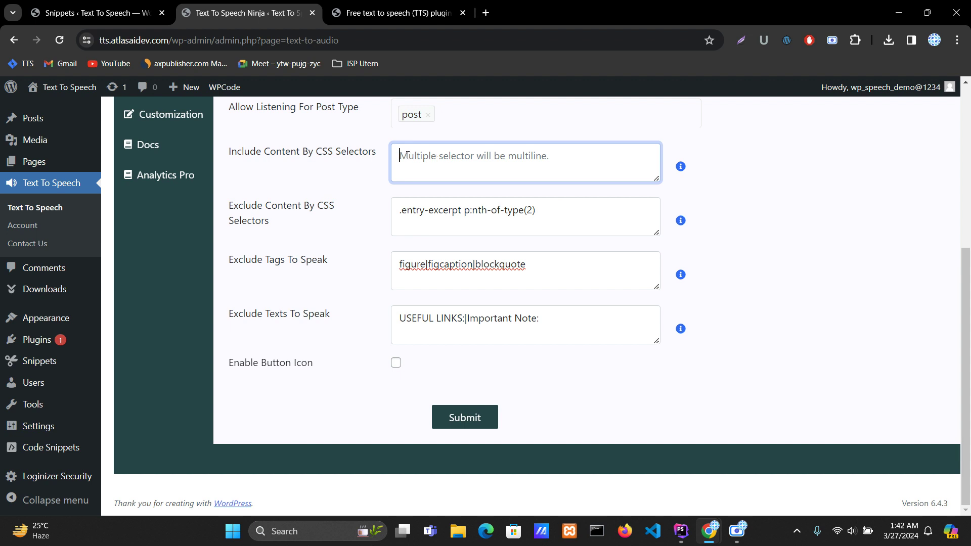
key("ctrl+v")
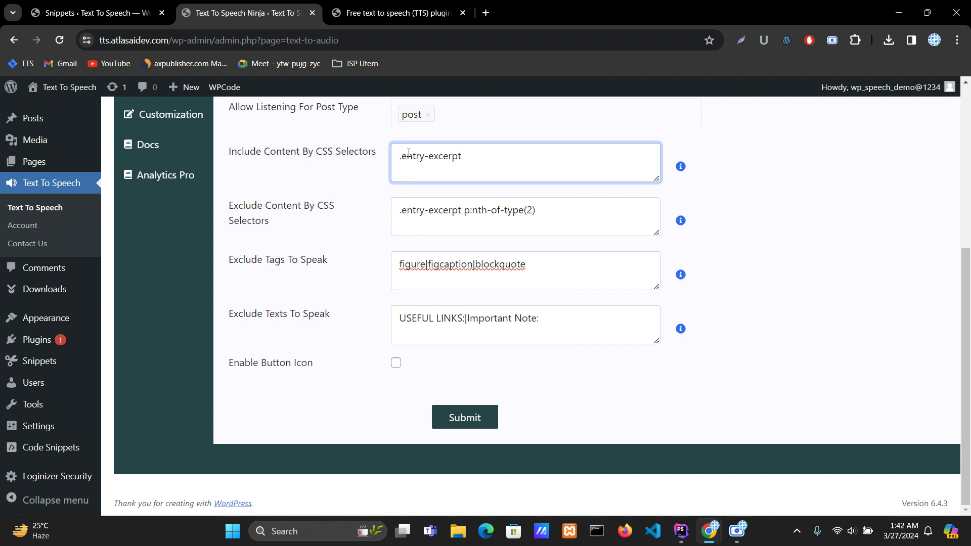
key("ctrl+a")
key("ctrl+c")
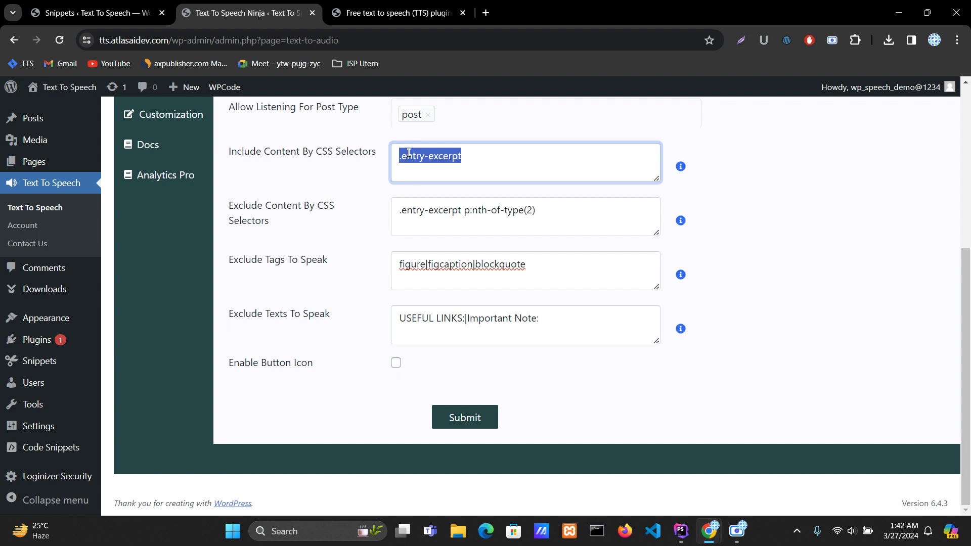
key("BackSpace")
key("ctrl+v")
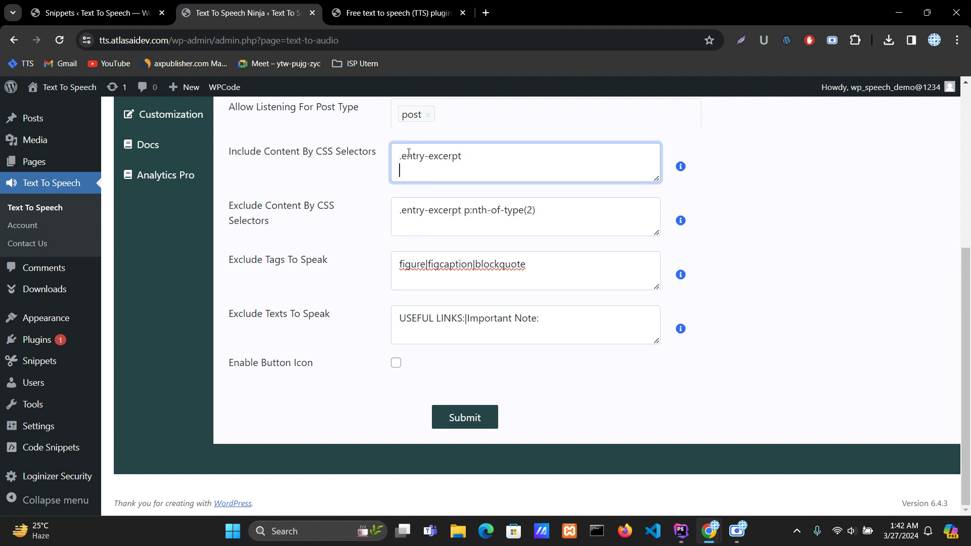
key("ctrl+v")
type("1")
triple_click(433, 175)
key("BackSpace")
key("BackSpace")
left_click(351, 319)
left_click_drag(351, 320, 227, 316)
left_click(272, 326)
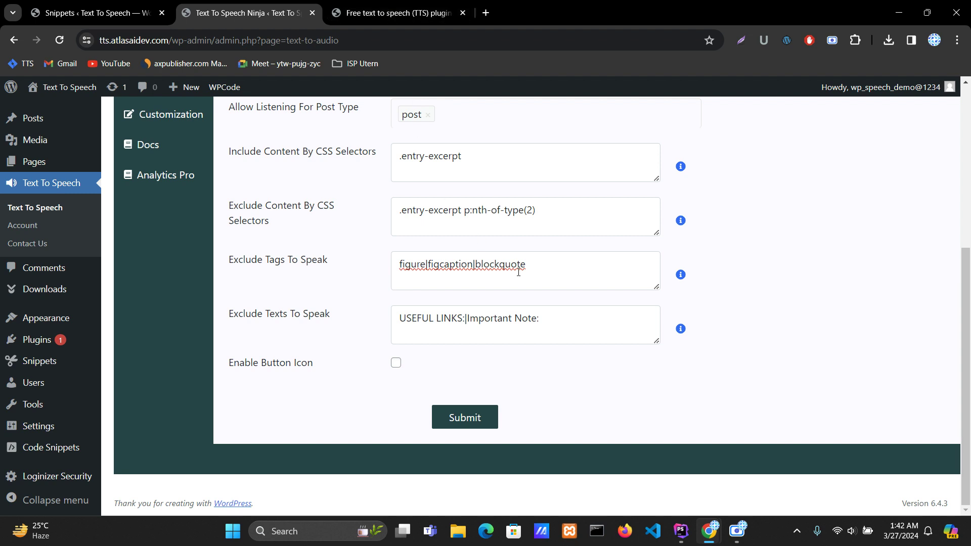
Step: Clear the Exclude Texts To Speak field and check the USEFUL LINKS: heading on the post
left_click(570, 323)
key("ctrl+a")
key("ctrl+c")
key("BackSpace")
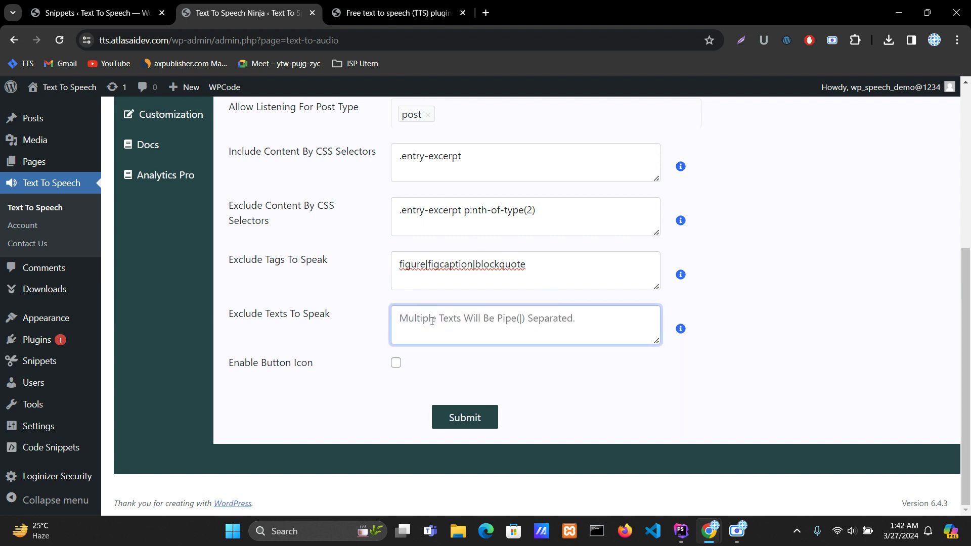
left_click(399, 12)
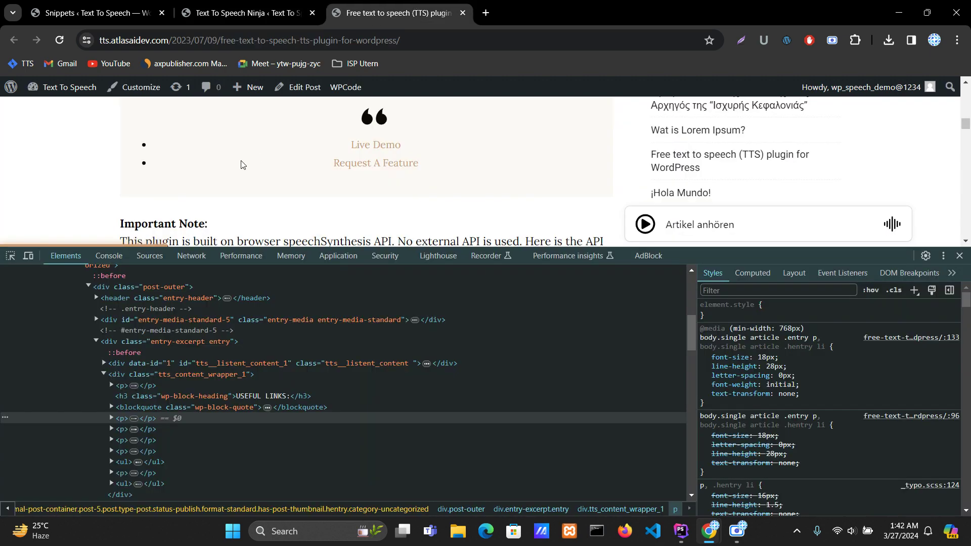
scroll(243, 167, "up", 2)
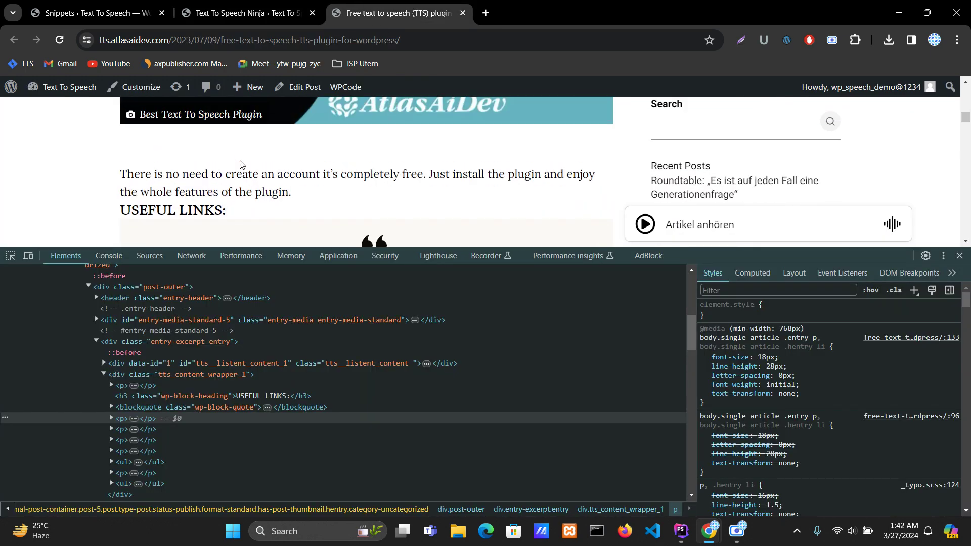
left_click_drag(120, 212, 233, 211)
left_click(232, 214)
left_click(122, 208)
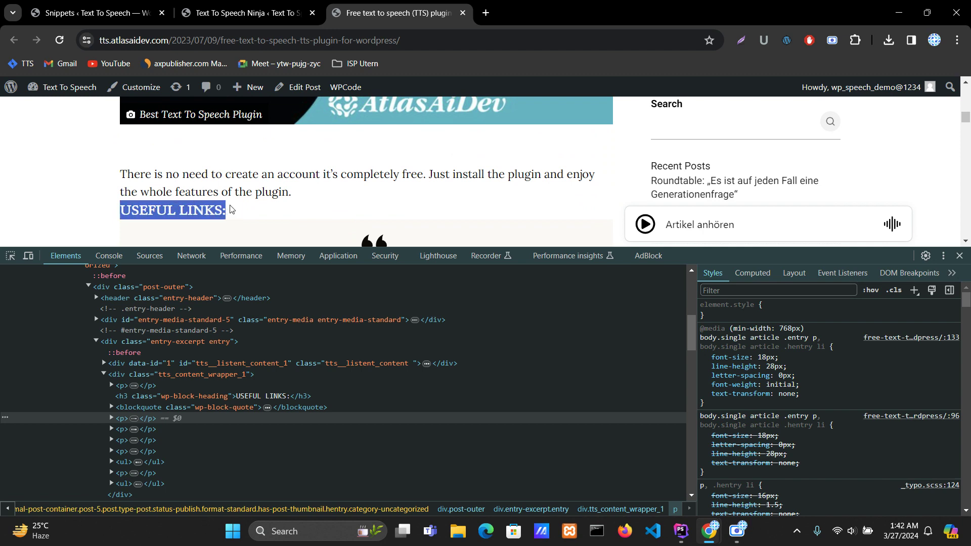
left_click(247, 13)
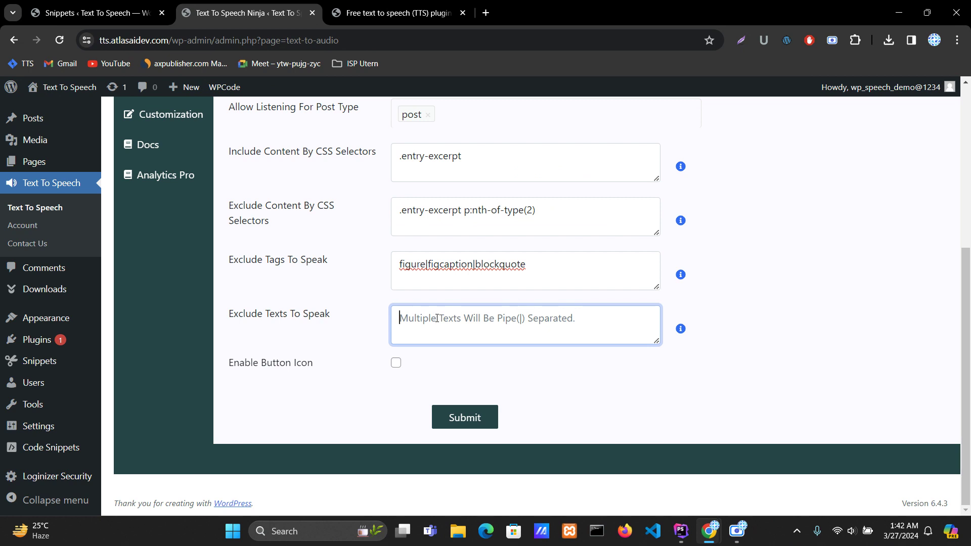
Step: Paste 'USEFUL LINKS:|Important Note:' as the excluded texts and submit the settings
key("ctrl+v")
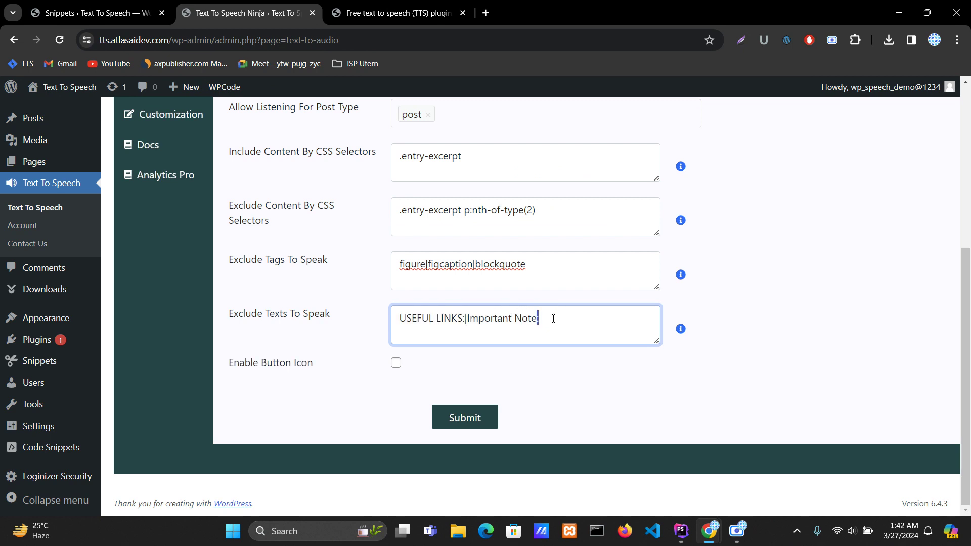
left_click_drag(557, 318, 401, 317)
key("ctrl+c")
key("BackSpace")
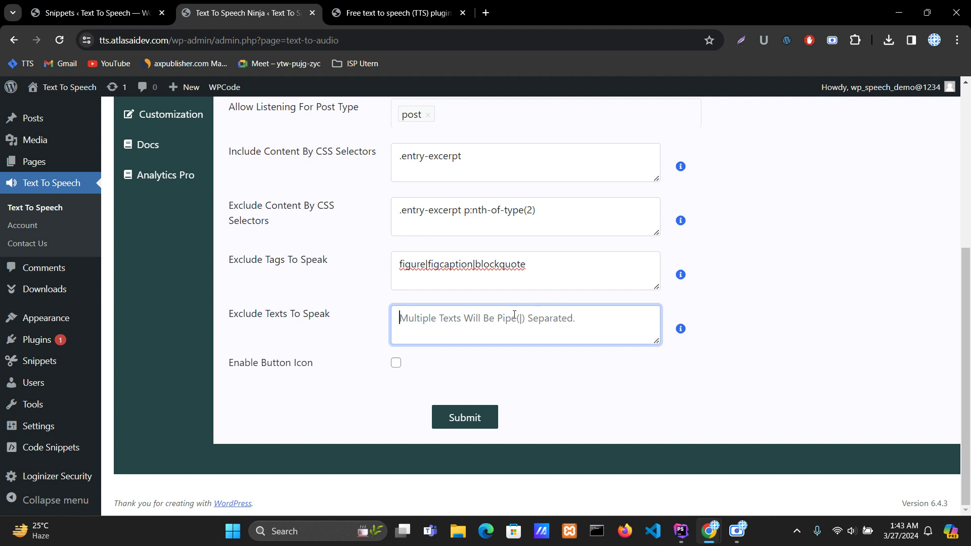
key("ctrl+v")
left_click(467, 418)
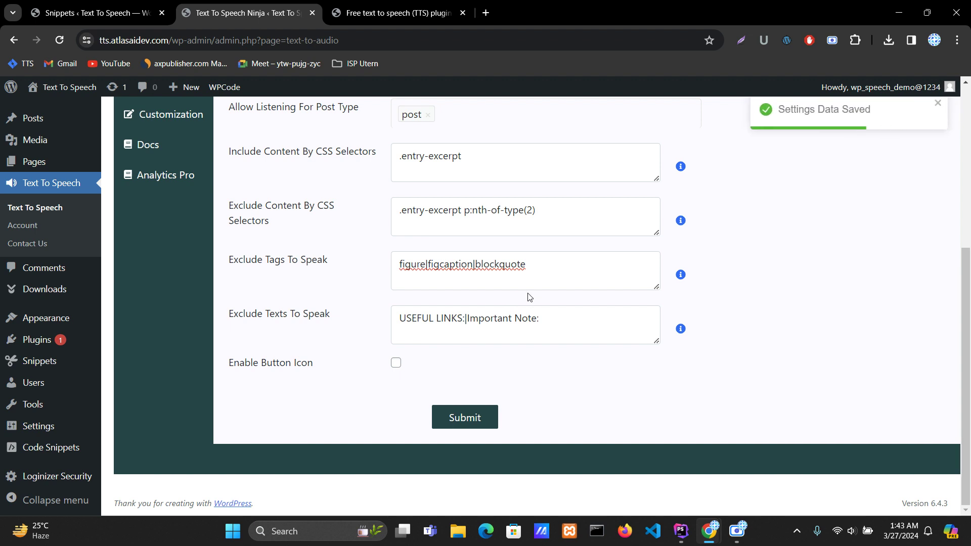
left_click(415, 11)
Step: Reload the post, resize the developer tools, then close them
left_click(59, 40)
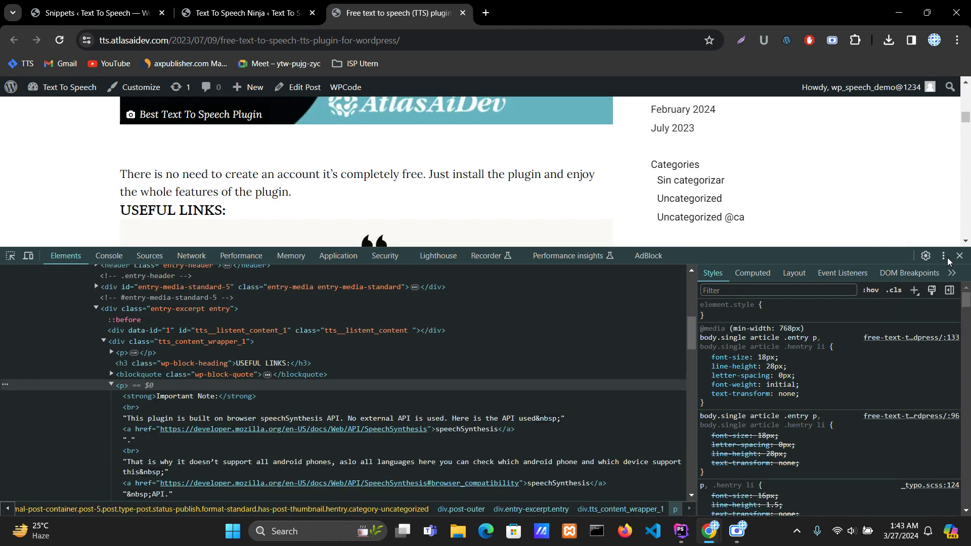
left_click_drag(873, 248, 888, 379)
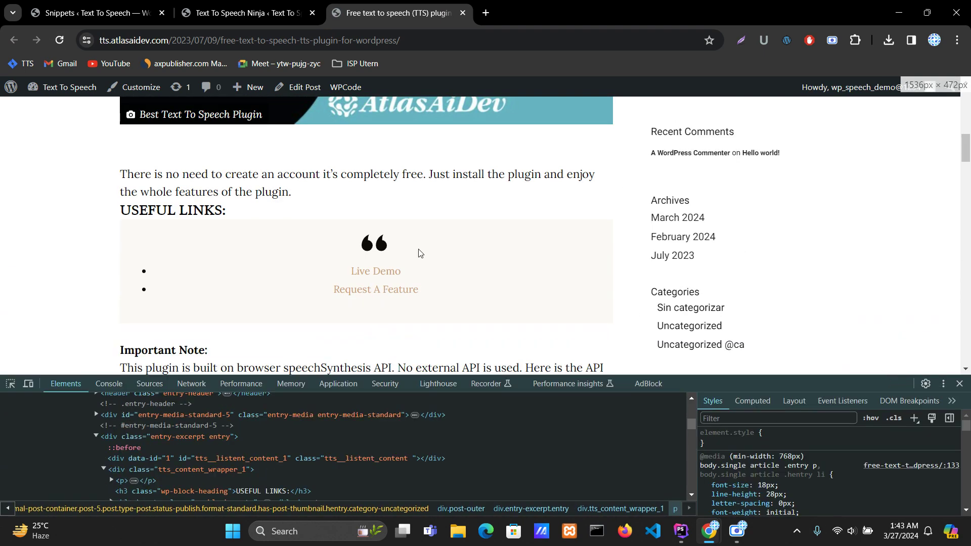
left_click_drag(814, 354, 809, 279)
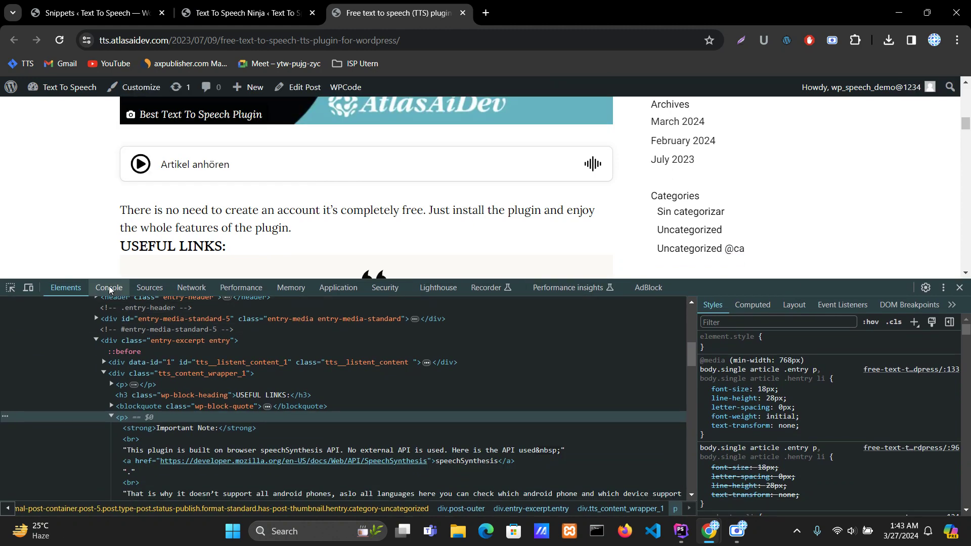
left_click(959, 287)
scroll(554, 261, "up", 5)
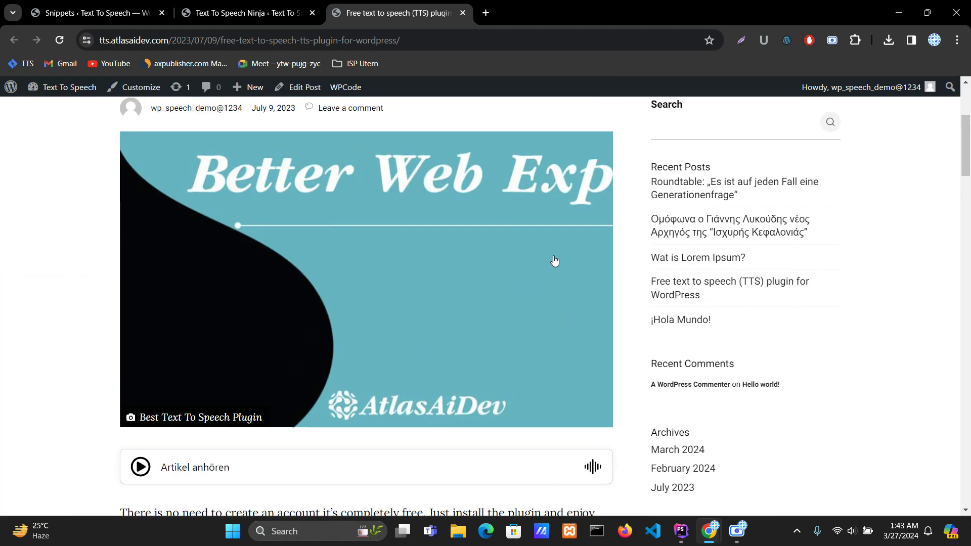
scroll(554, 261, "up", 3)
scroll(507, 268, "down", 7)
Step: Play the article audio while following the Important Note lines, pausing at 00:23
left_click(140, 290)
scroll(91, 248, "up", 5)
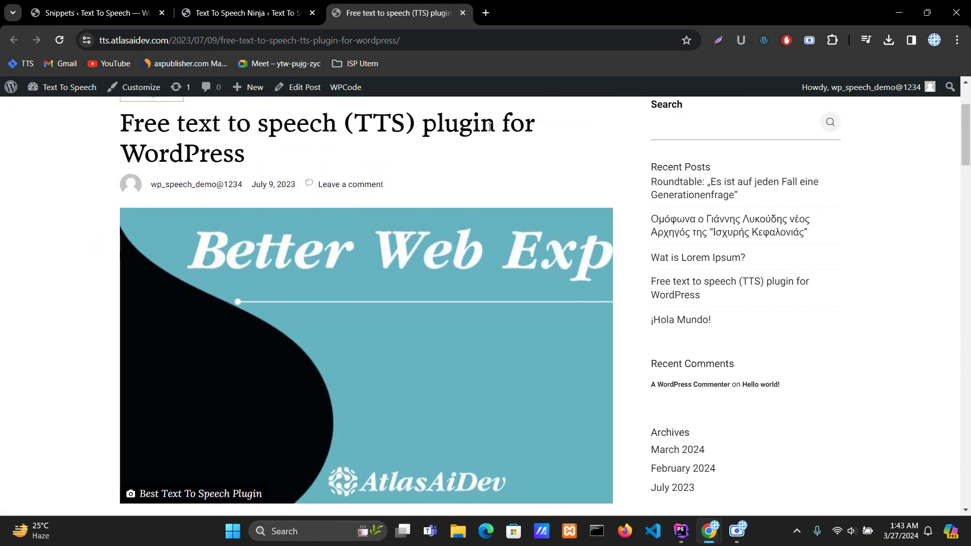
scroll(354, 256, "down", 5)
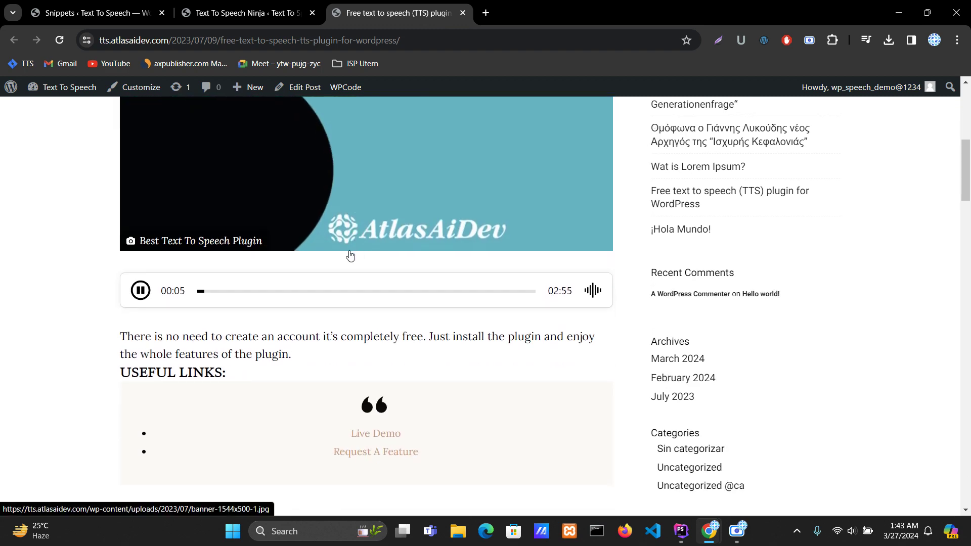
scroll(354, 255, "down", 2)
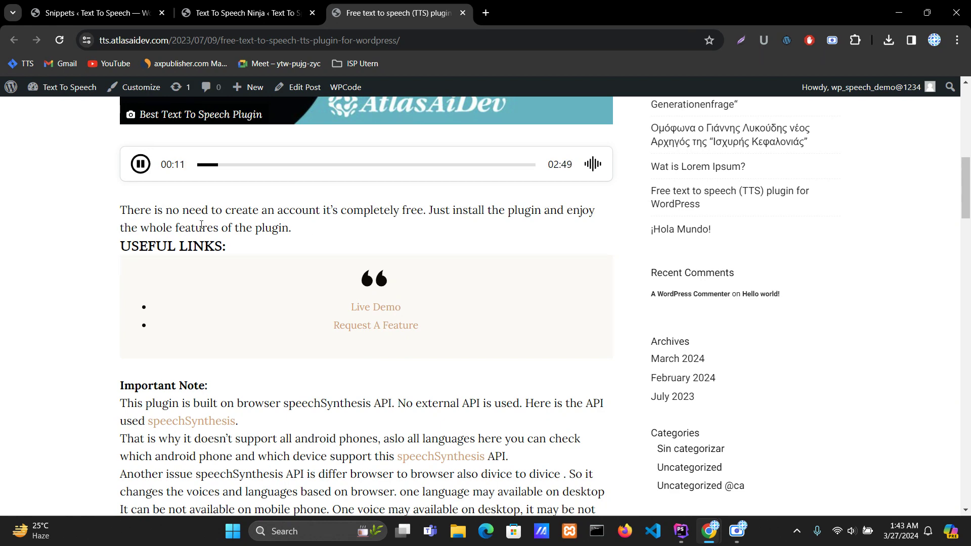
scroll(294, 283, "down", 4)
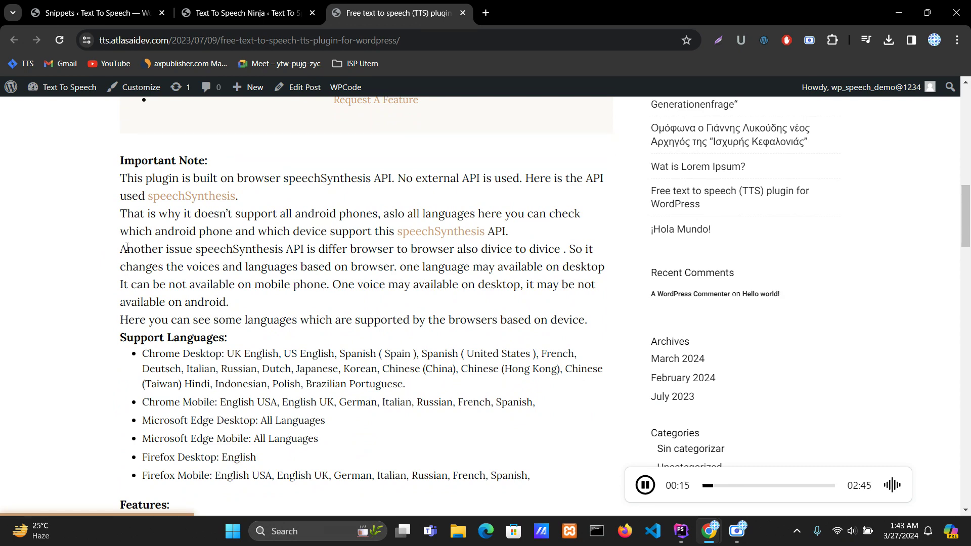
left_click_drag(121, 248, 582, 319)
left_click(581, 319)
left_click(649, 487)
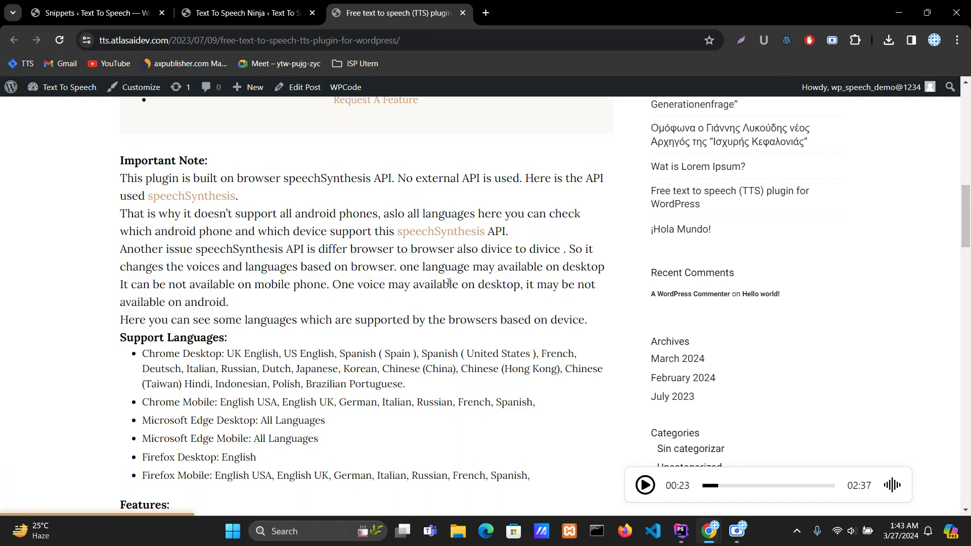